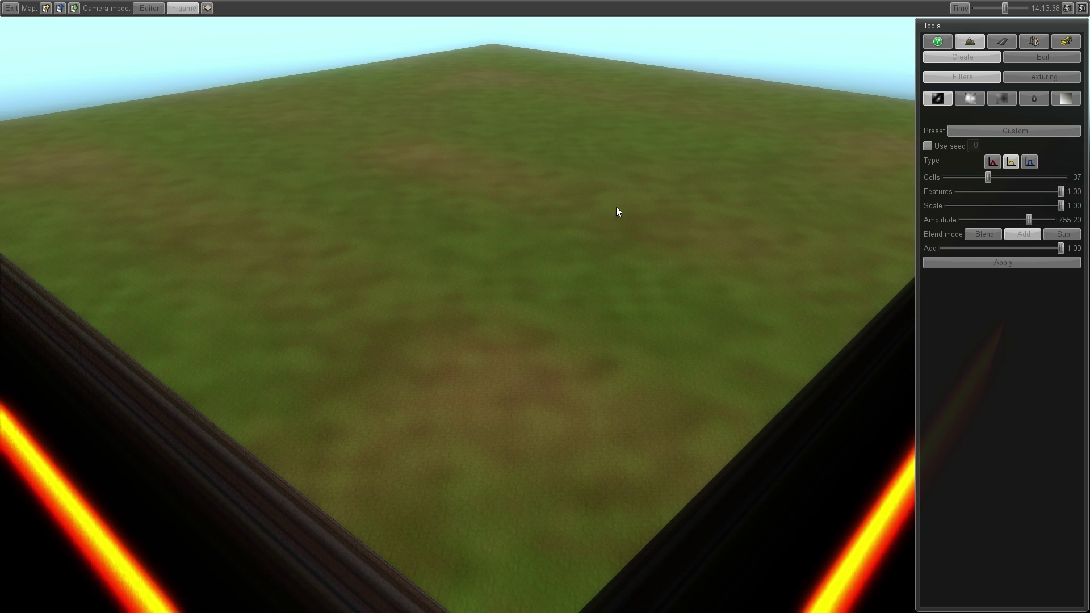
left_click(1014, 96)
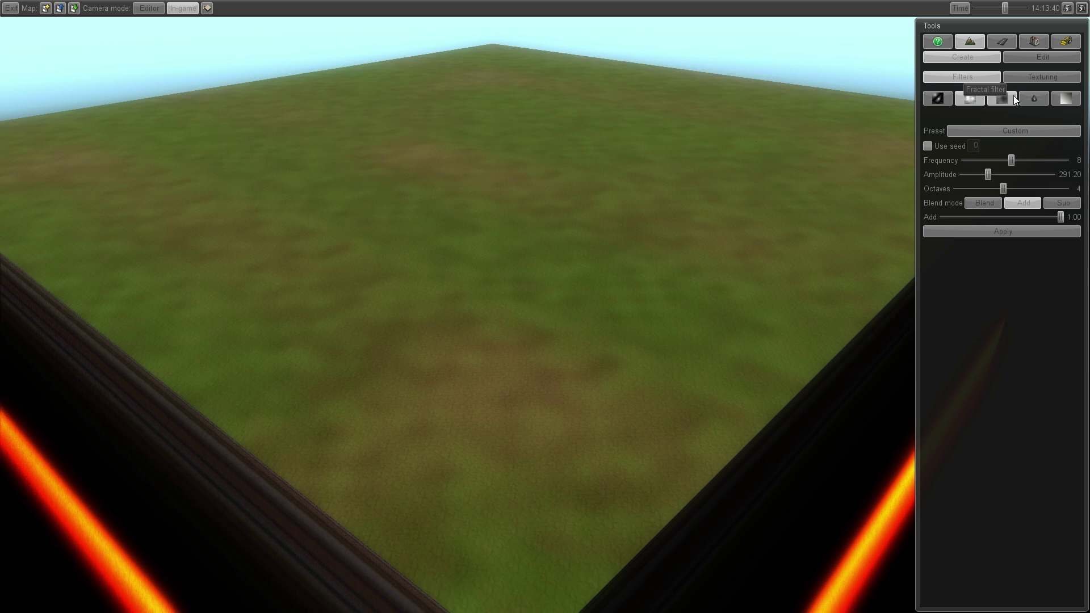
left_click(979, 99)
left_click(945, 97)
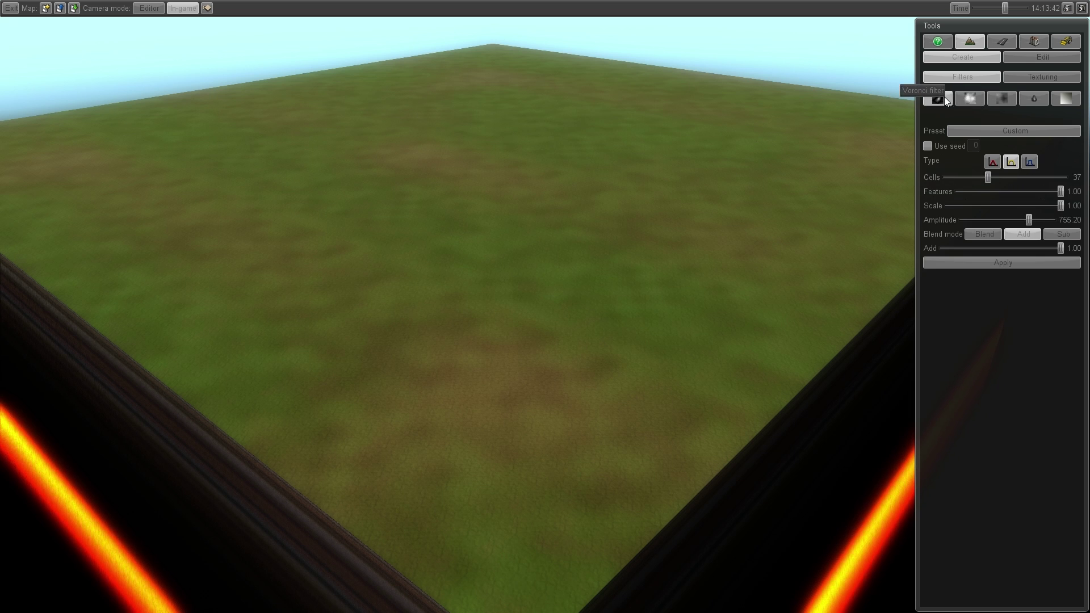
left_click(999, 98)
left_click(980, 98)
Step: Generate mountains with the Voronoi filter in Add mode, using 45 cells, features 0.68, scale 0.82 and amplitude 1024
left_click(948, 98)
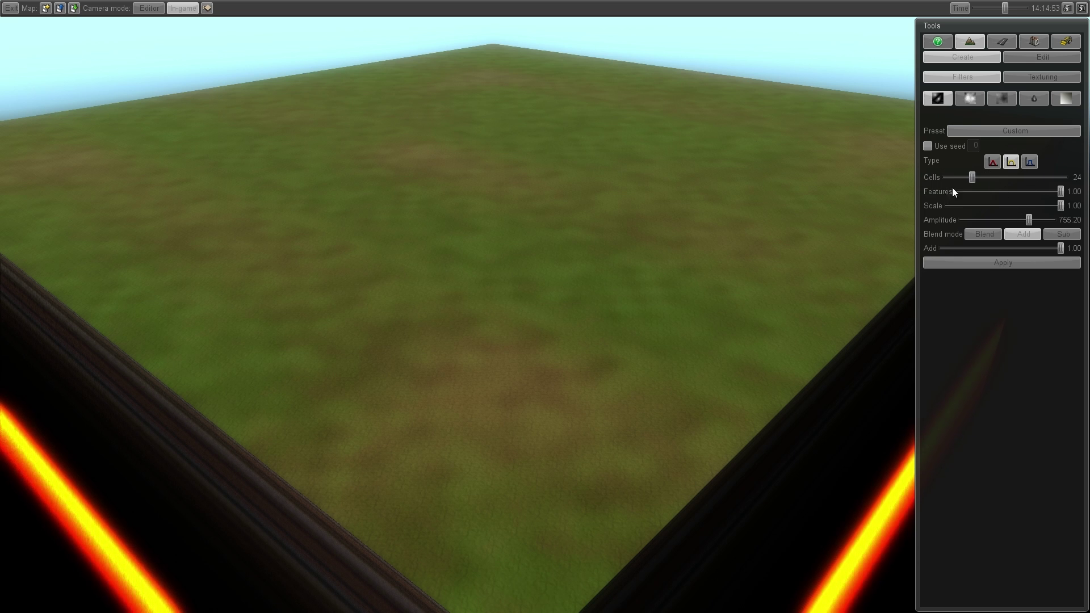
mouse_move(972, 177)
left_mouse_down()
mouse_move(1005, 176)
mouse_move(977, 178)
left_mouse_up()
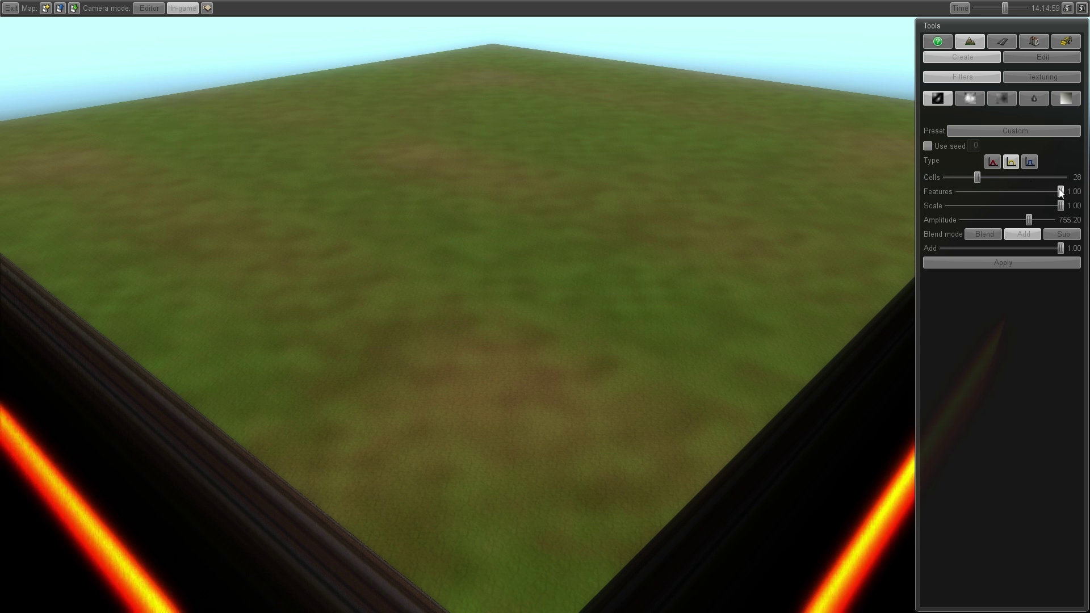
left_click_drag(1060, 192, 1045, 208)
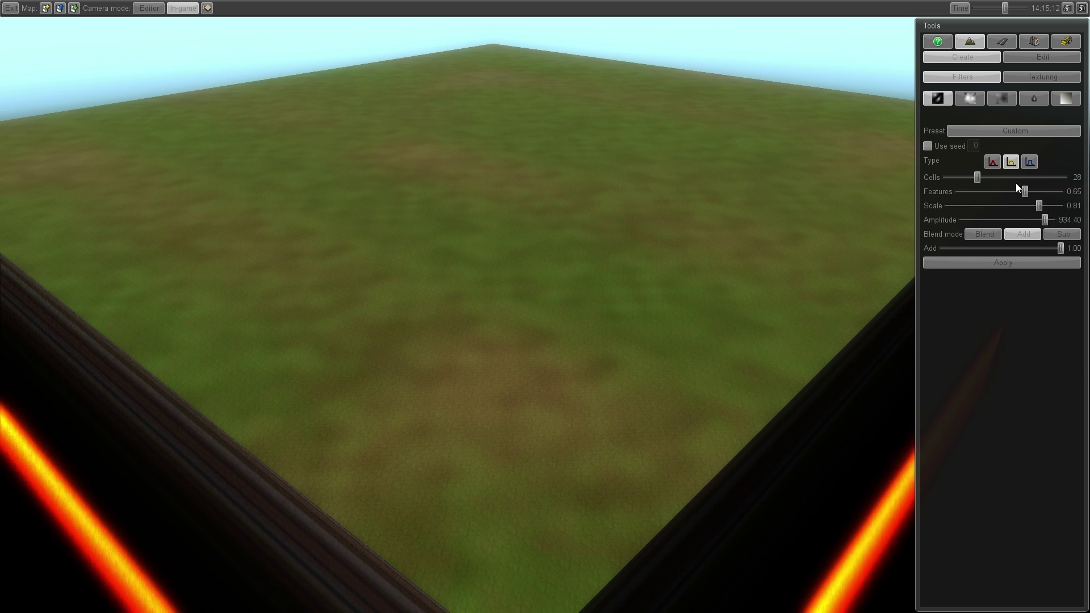
left_click_drag(979, 176, 1003, 178)
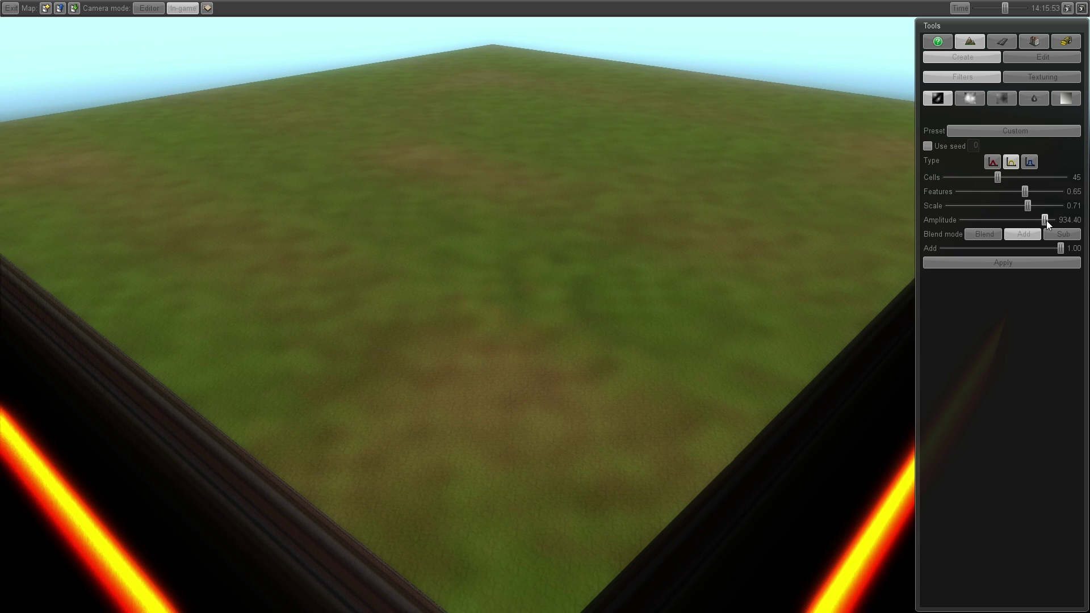
mouse_move(1047, 220)
left_mouse_down()
mouse_move(1014, 221)
mouse_move(1047, 222)
left_mouse_up()
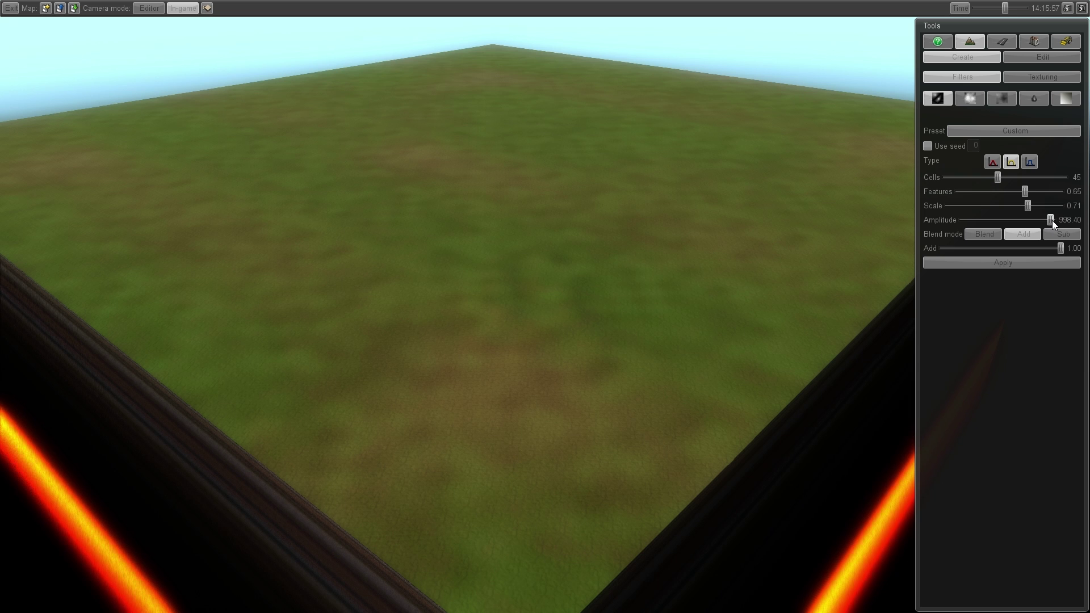
mouse_move(1052, 220)
left_mouse_down()
mouse_move(1019, 221)
mouse_move(1037, 220)
left_mouse_up()
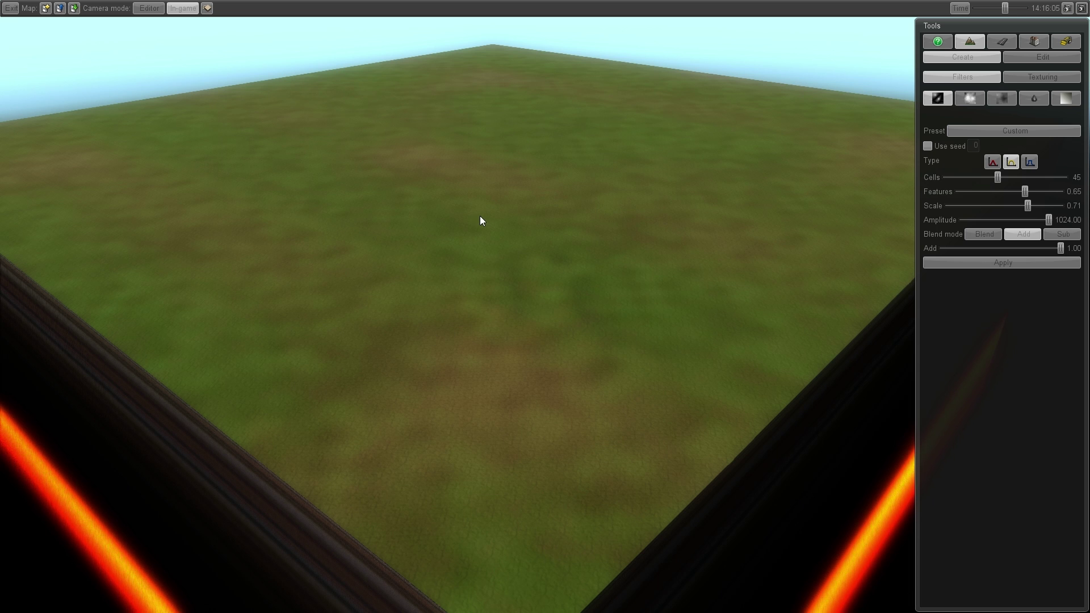
mouse_move(1030, 205)
left_mouse_down()
mouse_move(1041, 204)
mouse_move(1028, 192)
left_mouse_up()
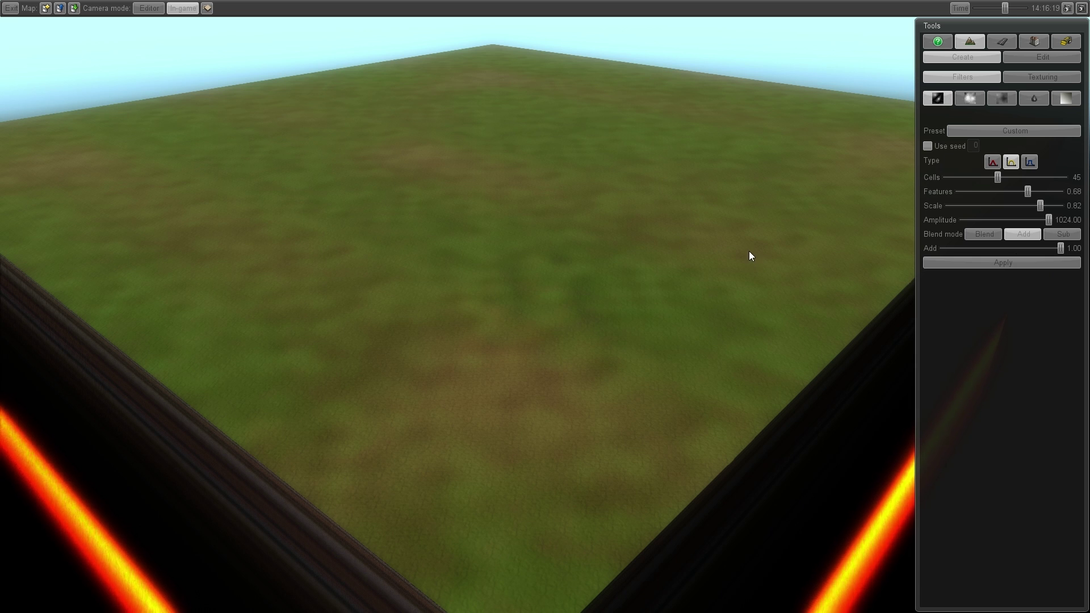
left_click(1035, 265)
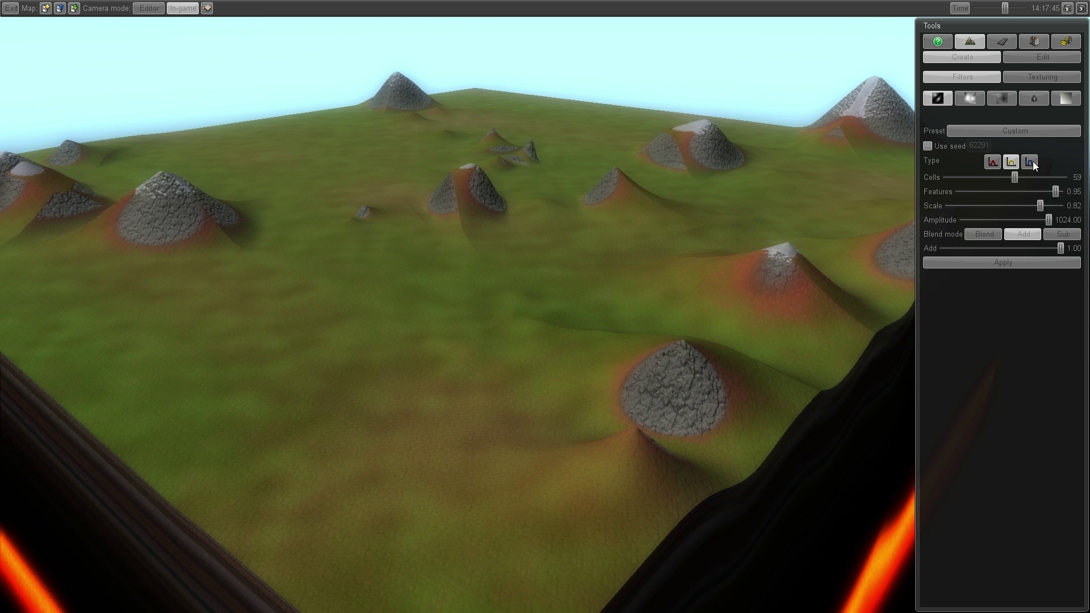
Step: Set the Voronoi filter to 58 cells and flatten the terrain with the Normalize filter in Blend mode
left_click(1003, 177)
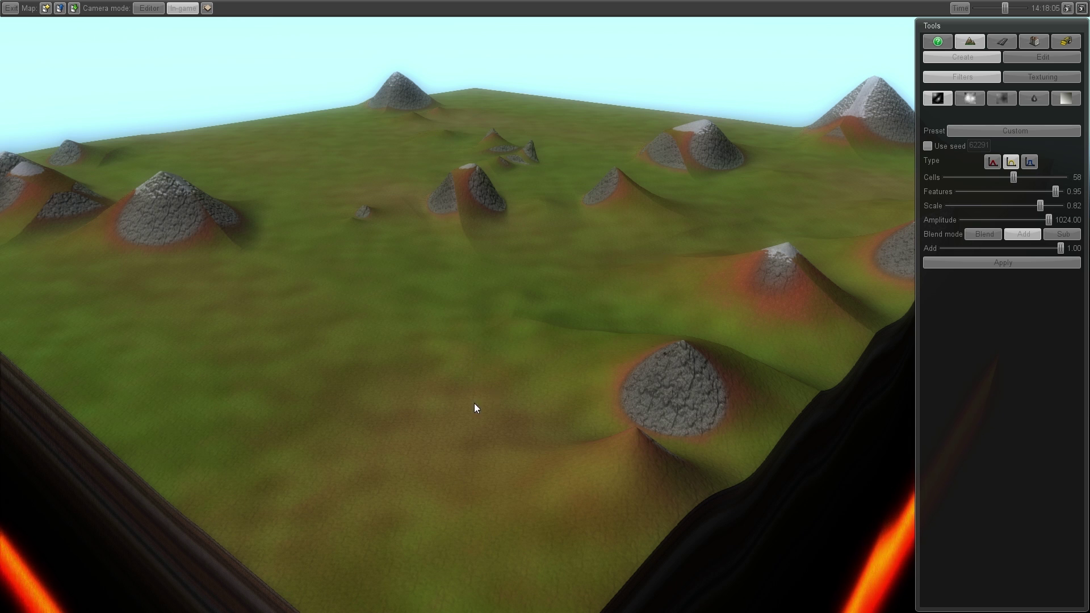
left_click(1066, 98)
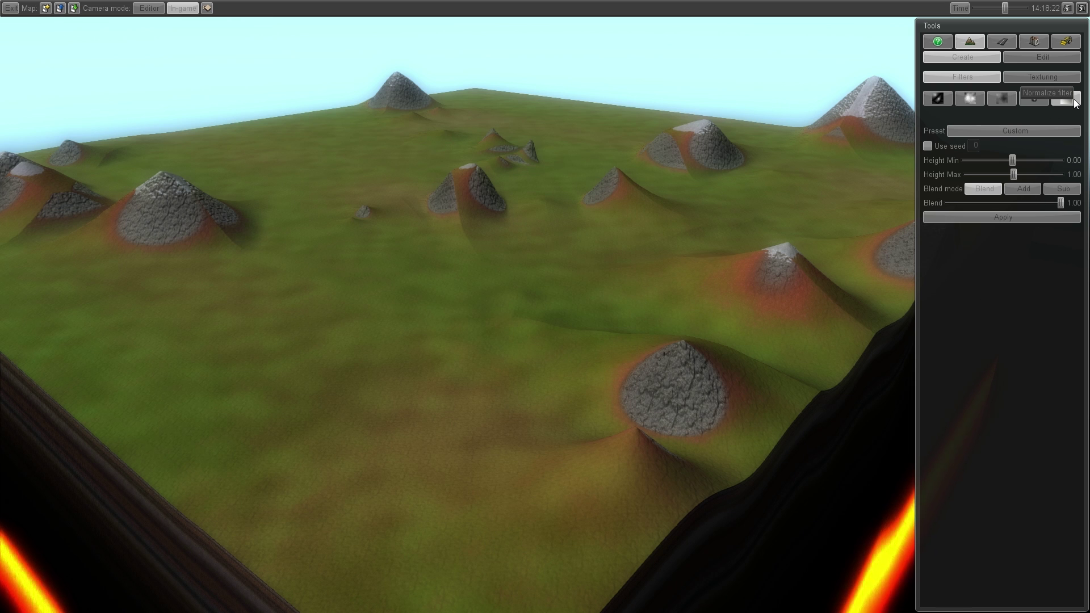
left_click(1011, 216)
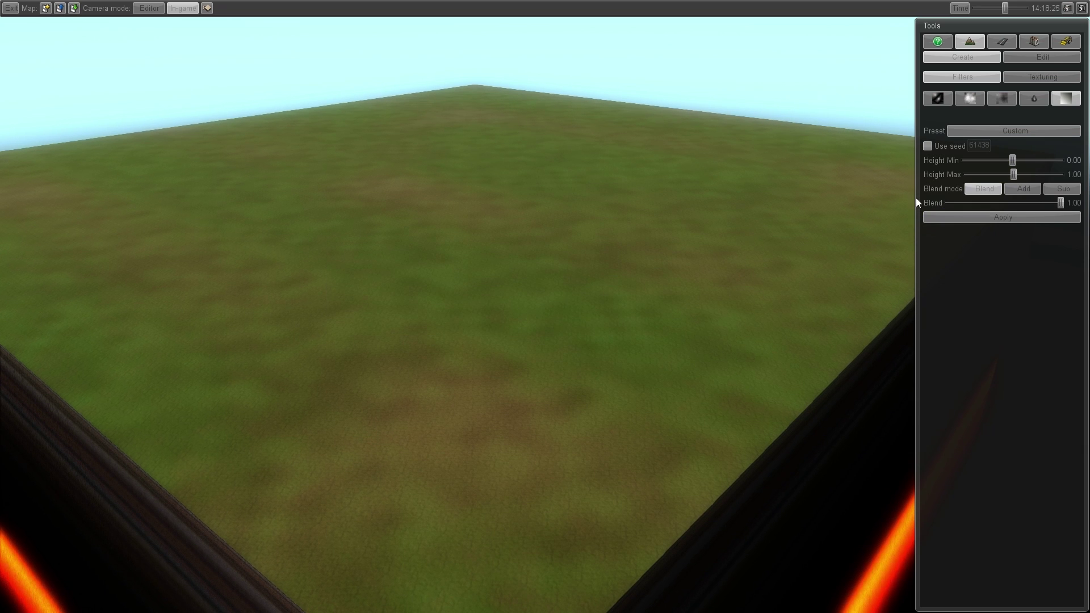
Step: Generate hills with the Perlin noise filter in Add mode, using frequency 12, amplitude 726.40 and 3 octaves
left_click(979, 97)
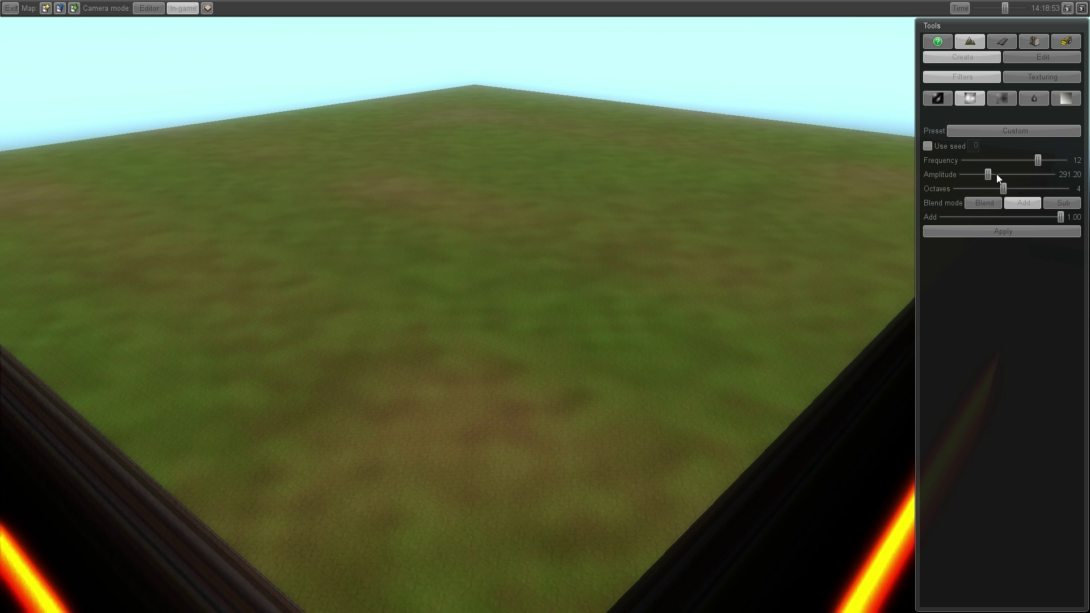
mouse_move(990, 174)
left_mouse_down()
mouse_move(1027, 174)
mouse_move(993, 188)
left_mouse_up()
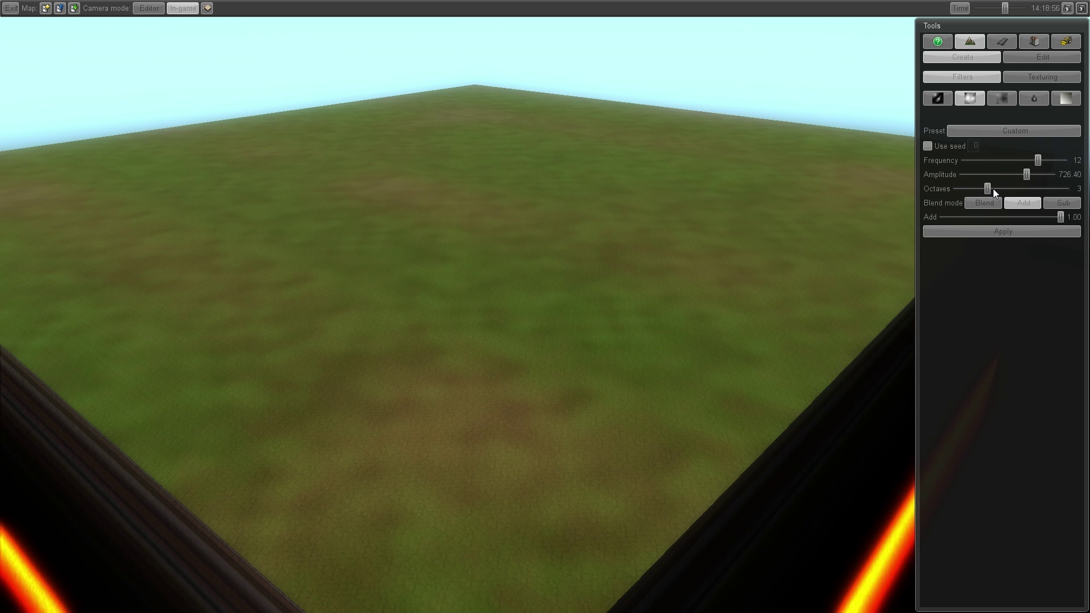
left_click(996, 232)
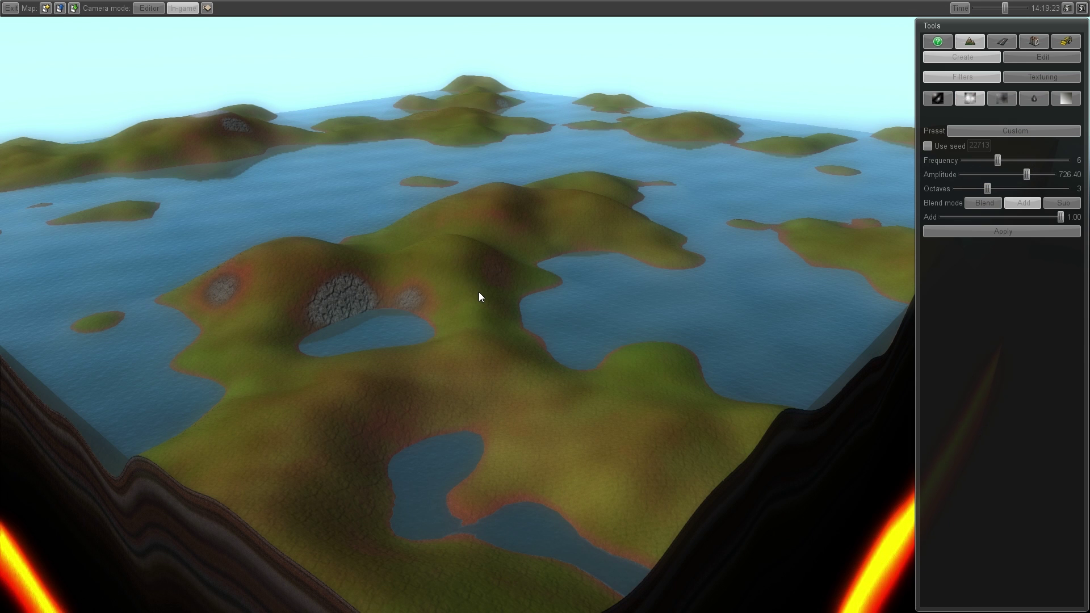
right_click_drag(287, 259, 443, 264)
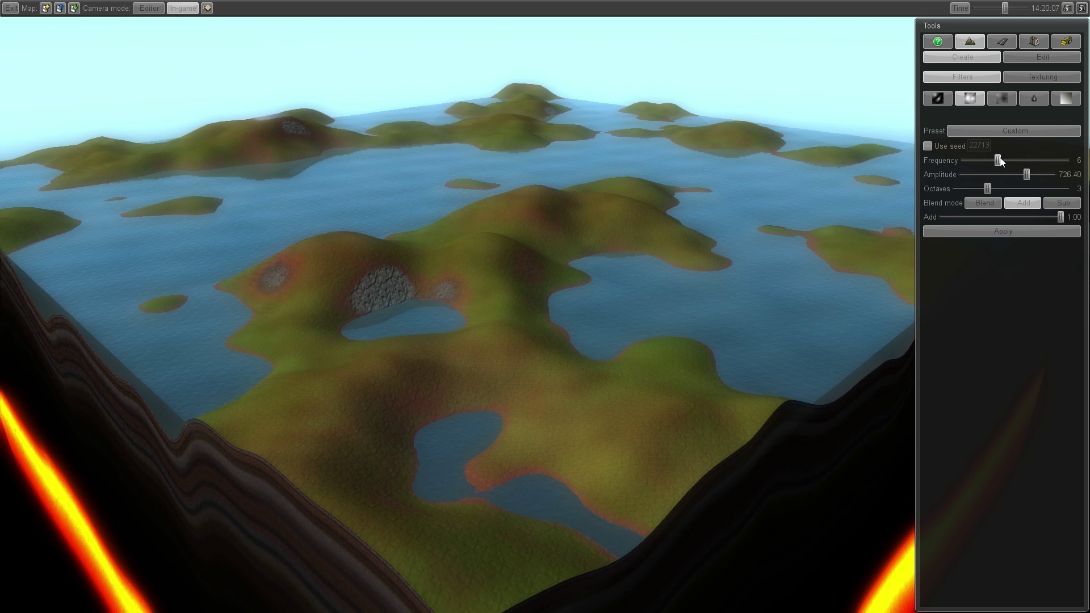
Step: Flatten the terrain with the Normalize filter and apply Perlin noise with frequency 4, amplitude 406.40 and 5 octaves
left_click(1065, 99)
left_click(1002, 216)
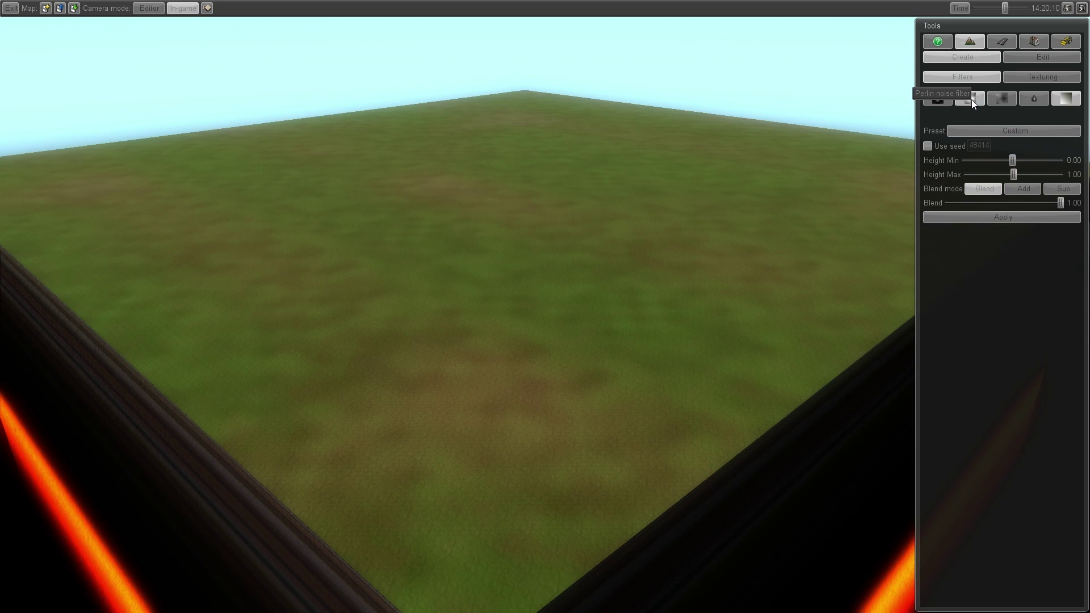
left_click(971, 99)
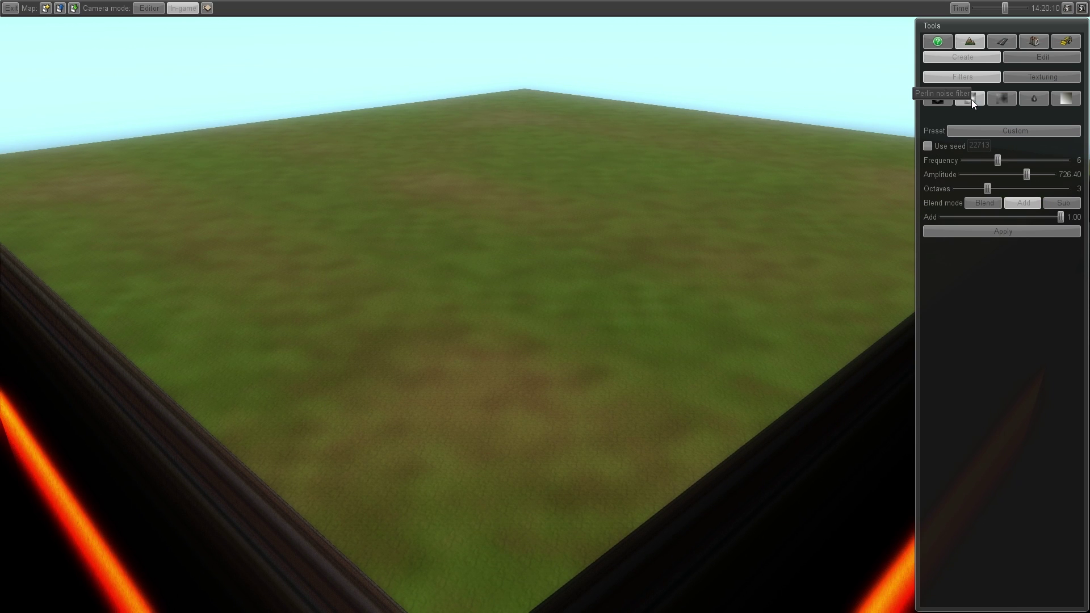
left_click_drag(1007, 162, 980, 162)
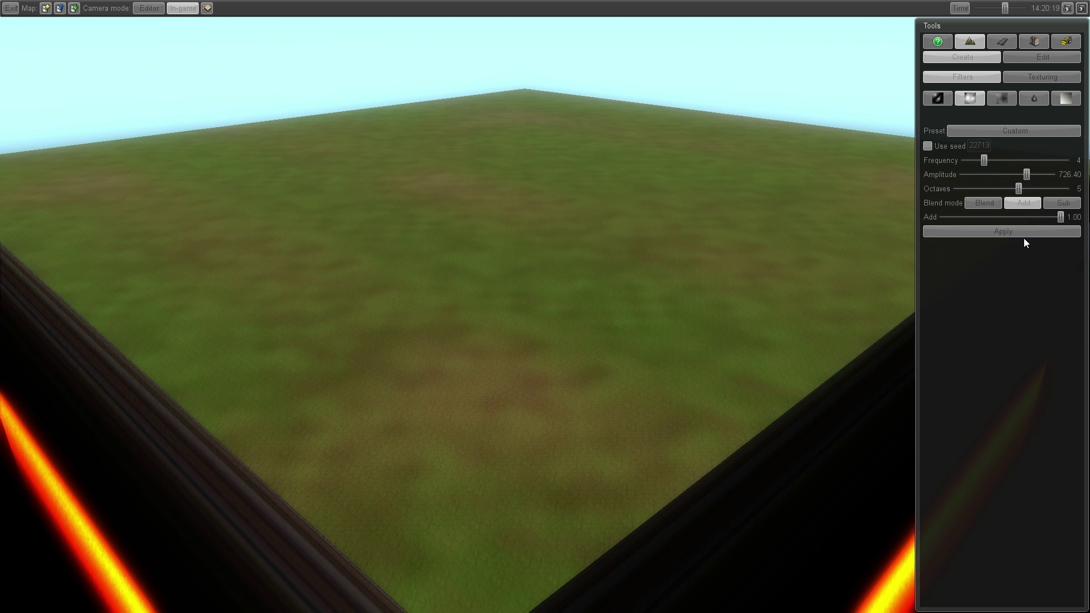
left_click_drag(1027, 175, 998, 175)
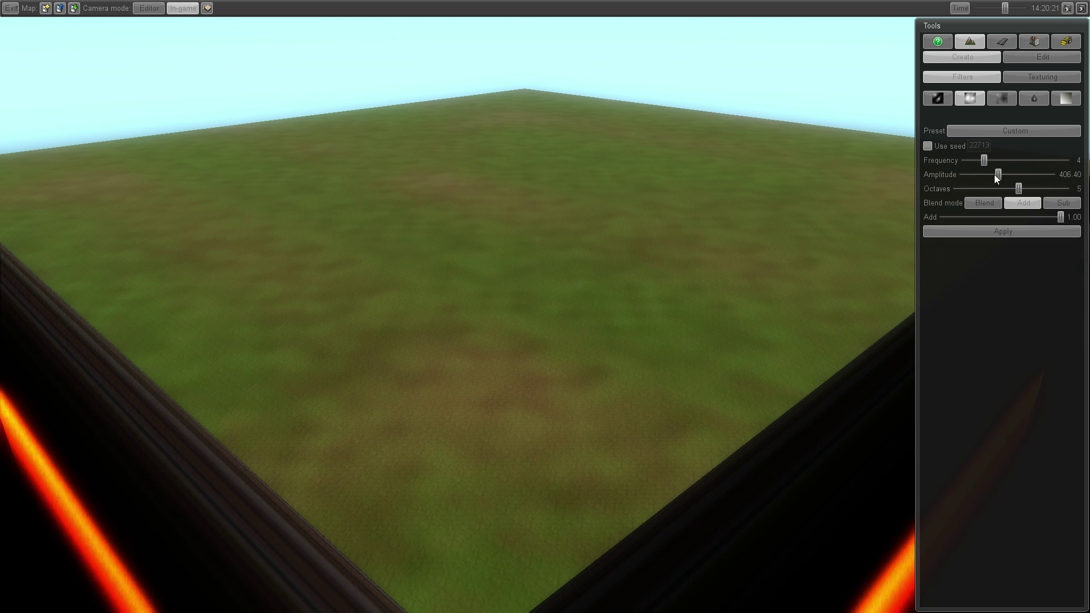
left_click(1020, 230)
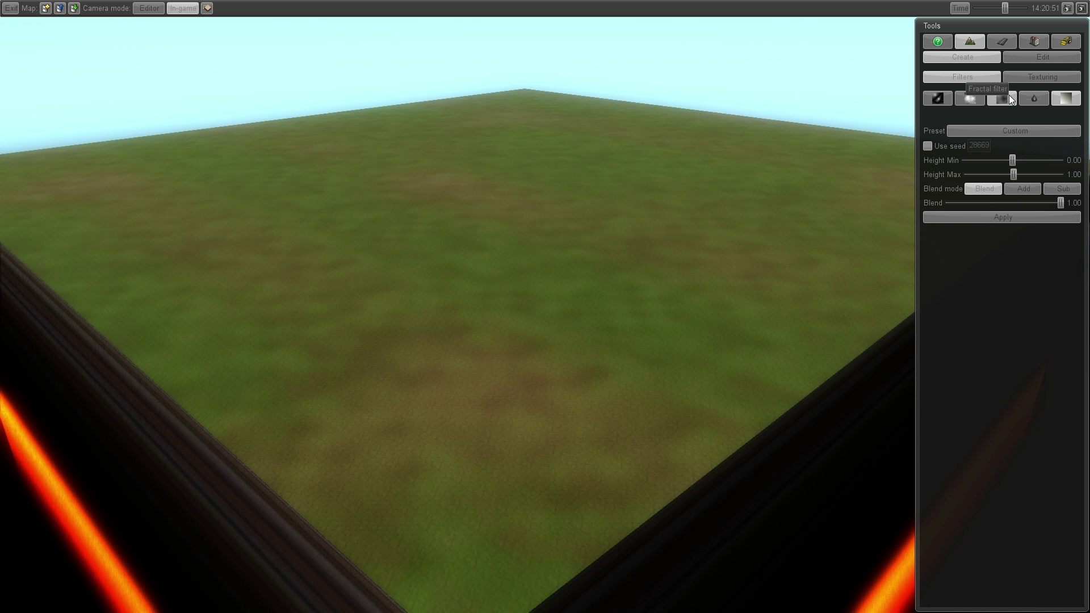
Step: Apply the Fractal filter to the flat terrain with delta 0.21 and the blend mode set to Add
left_click(1004, 99)
left_click_drag(1017, 161, 1000, 161)
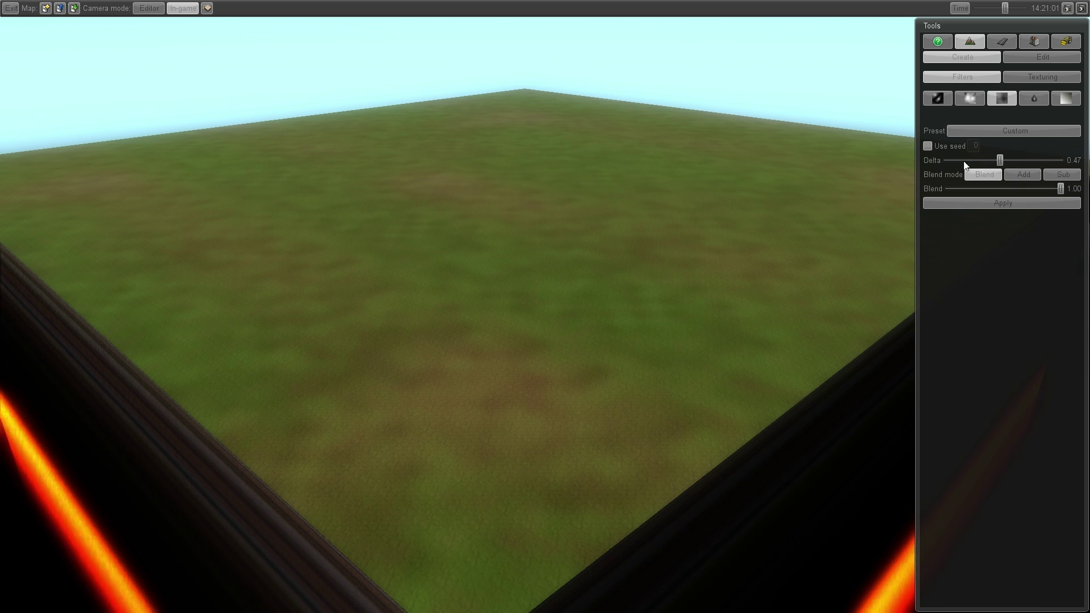
left_click_drag(1000, 161, 990, 161)
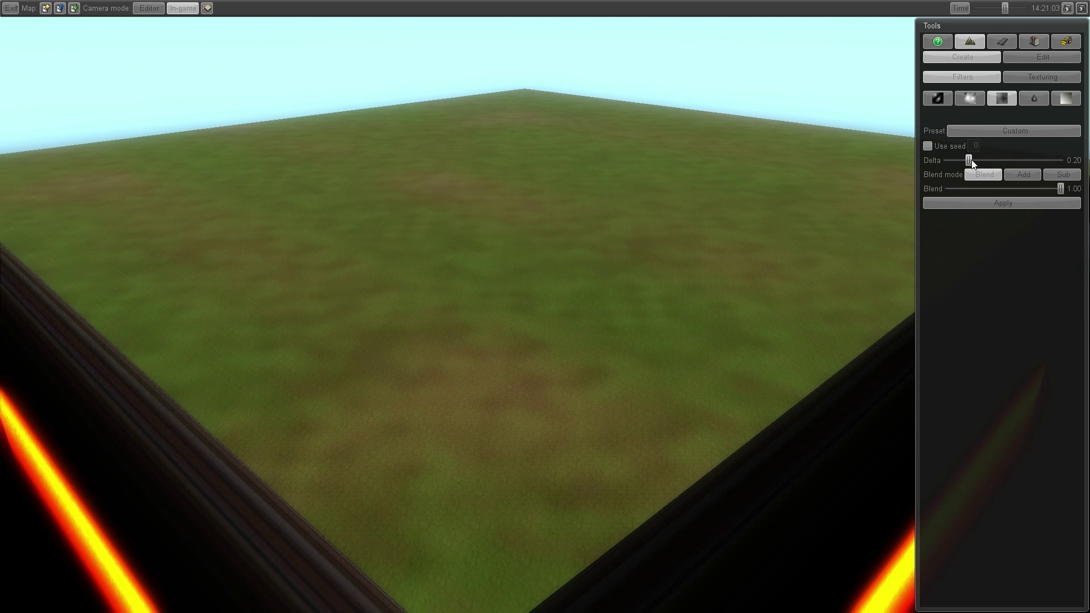
left_click_drag(972, 163, 974, 162)
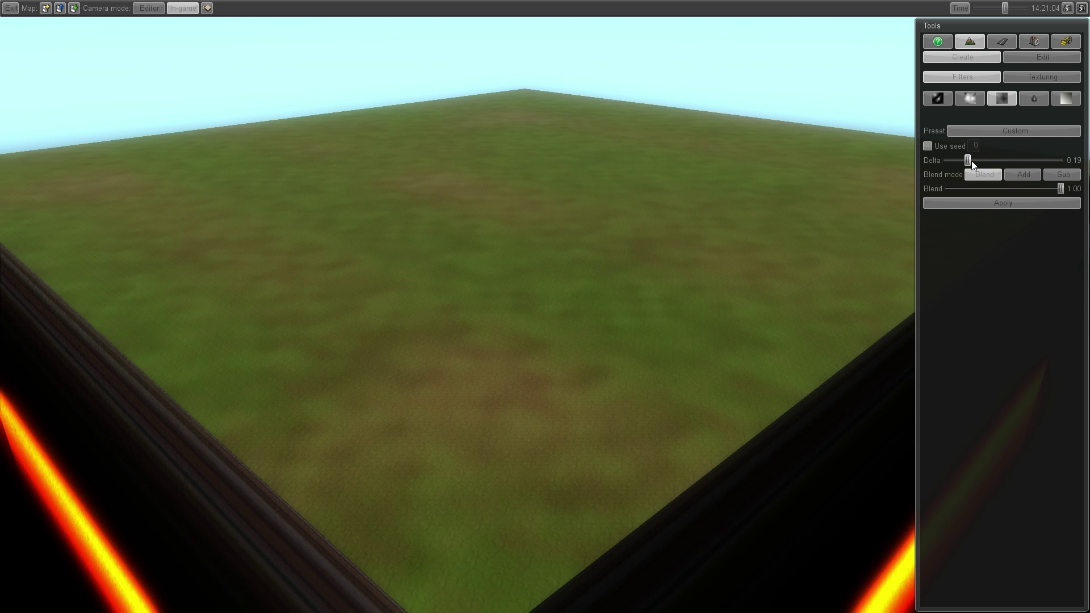
left_click(1020, 177)
left_click(1006, 203)
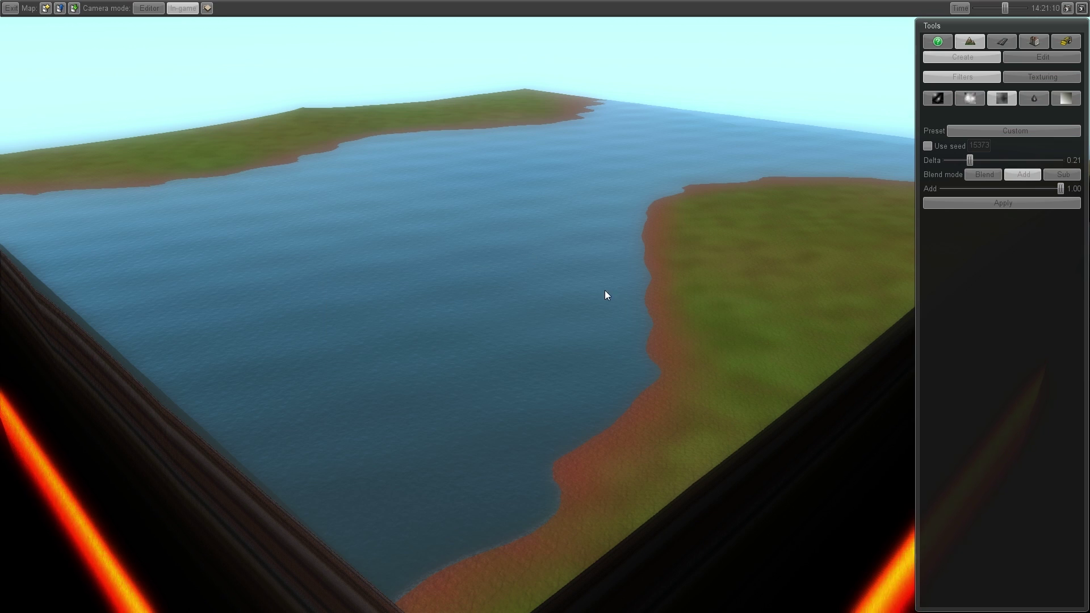
Step: Flatten the terrain with the Normalize filter and apply the Fractal filter with delta 0.62 in Add mode
left_click(1066, 98)
left_click(1014, 217)
left_click(1002, 98)
left_click_drag(969, 162, 1016, 160)
left_click(1006, 202)
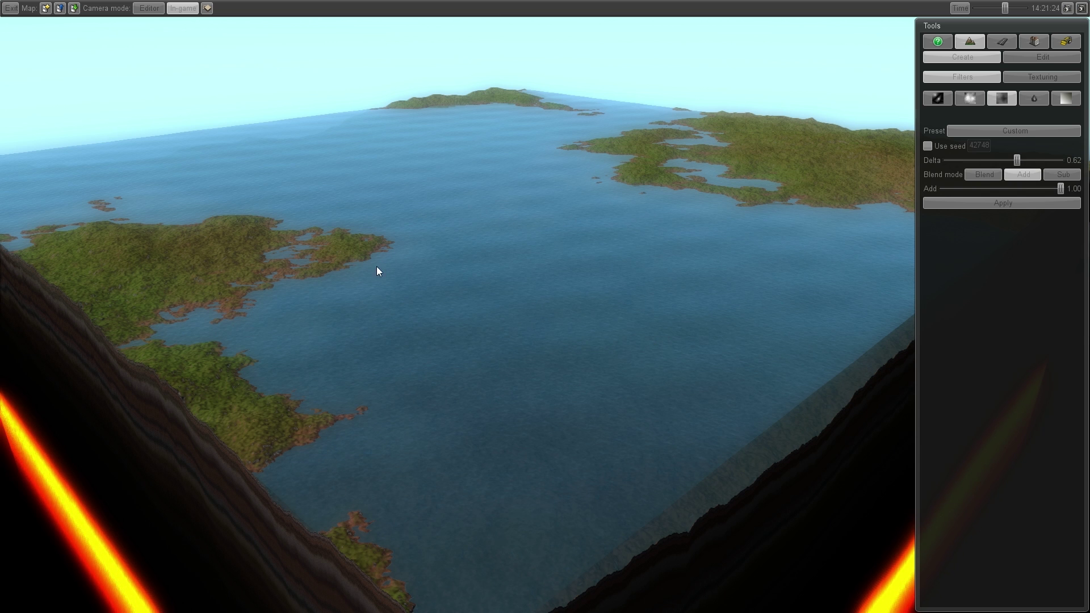
Step: Normalize the terrain back to flat and apply the Fractal filter with delta 0.92 in Add mode
left_click(1063, 100)
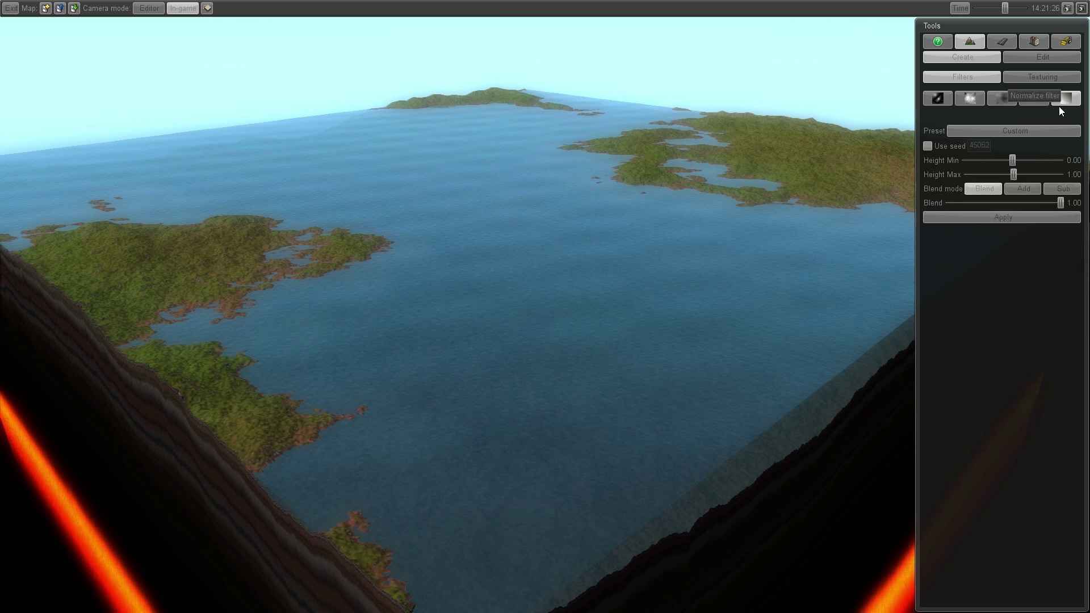
left_click(1007, 216)
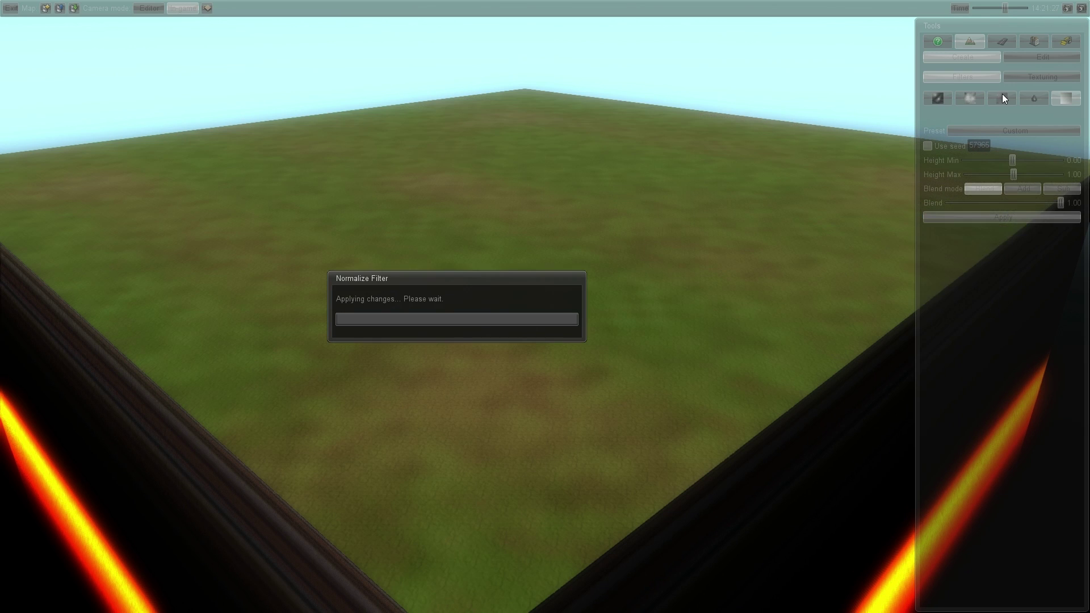
left_click(1002, 98)
left_click_drag(1018, 160, 1052, 160)
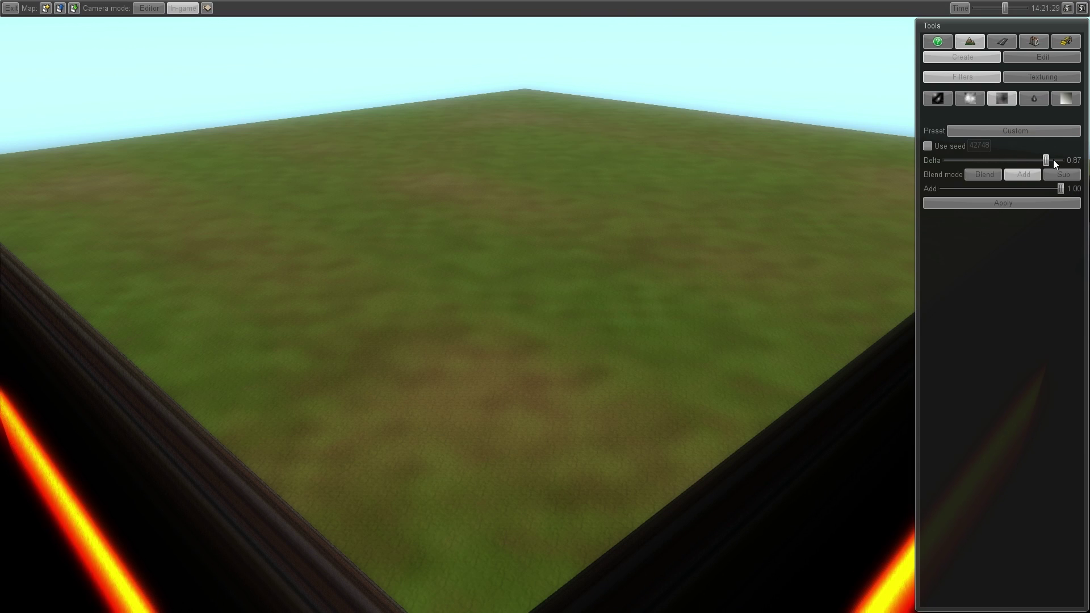
left_click(1034, 204)
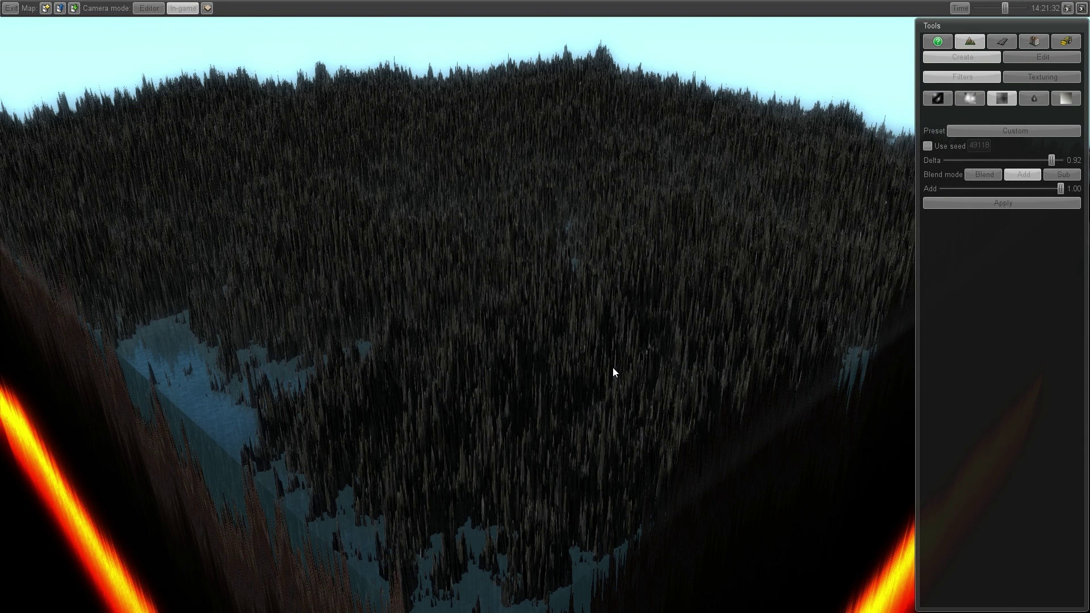
Step: Flatten the terrain with the Normalize filter and apply the Voronoi filter with 30 cells, features 1.00, scale 1.00 and amplitude 1024 in Add mode
left_click(1060, 102)
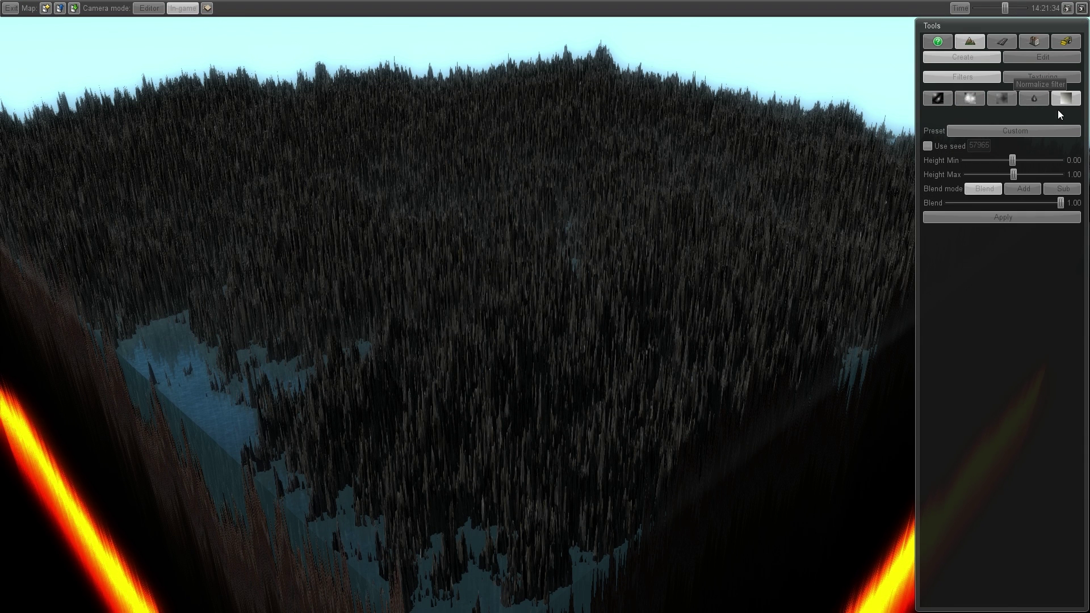
left_click(973, 219)
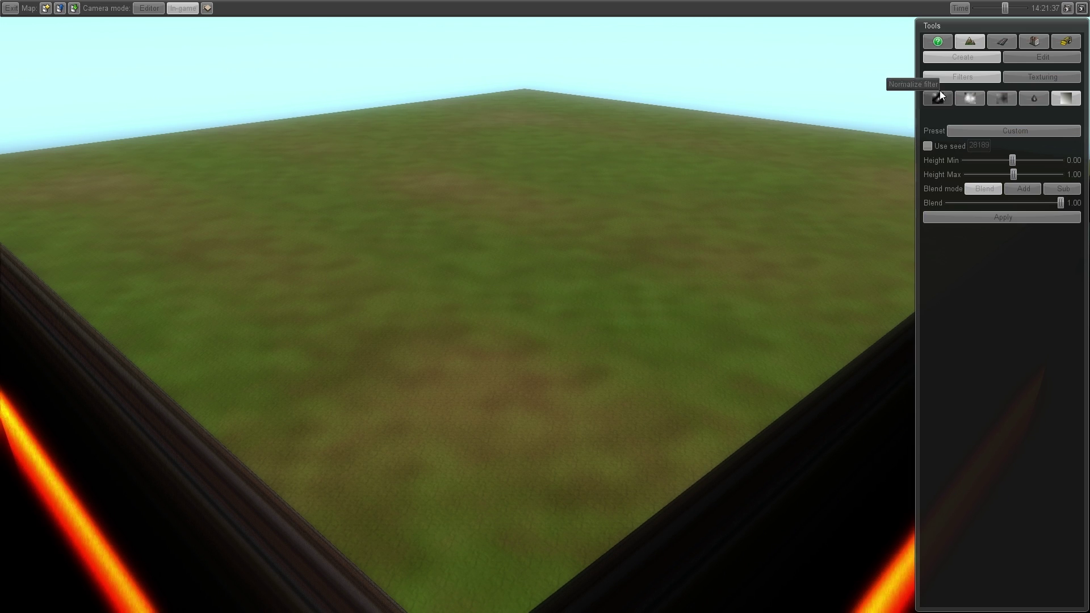
left_click(939, 93)
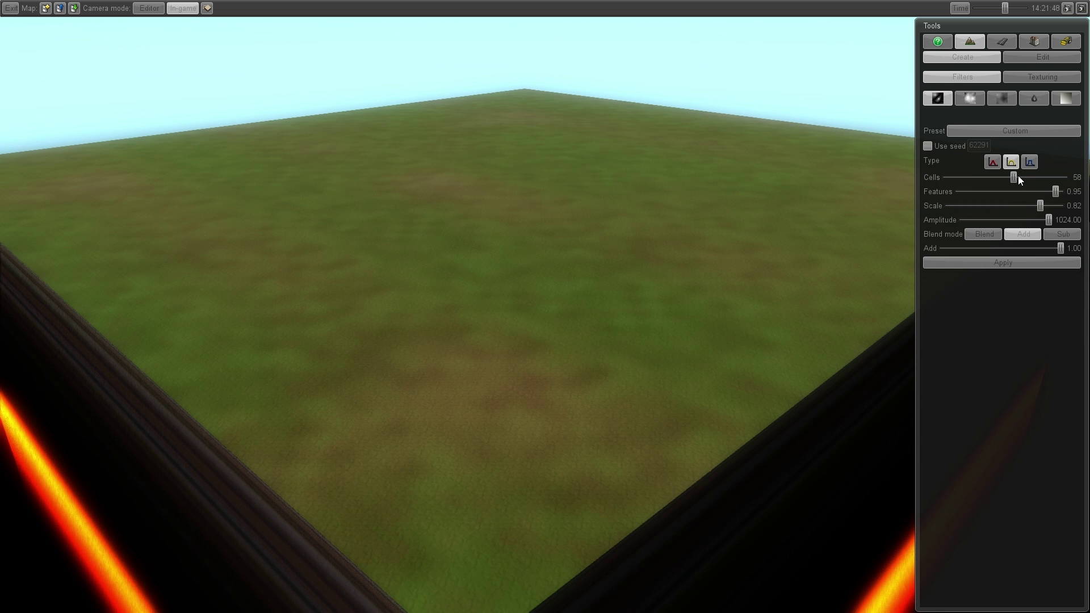
left_click_drag(1017, 177, 1034, 174)
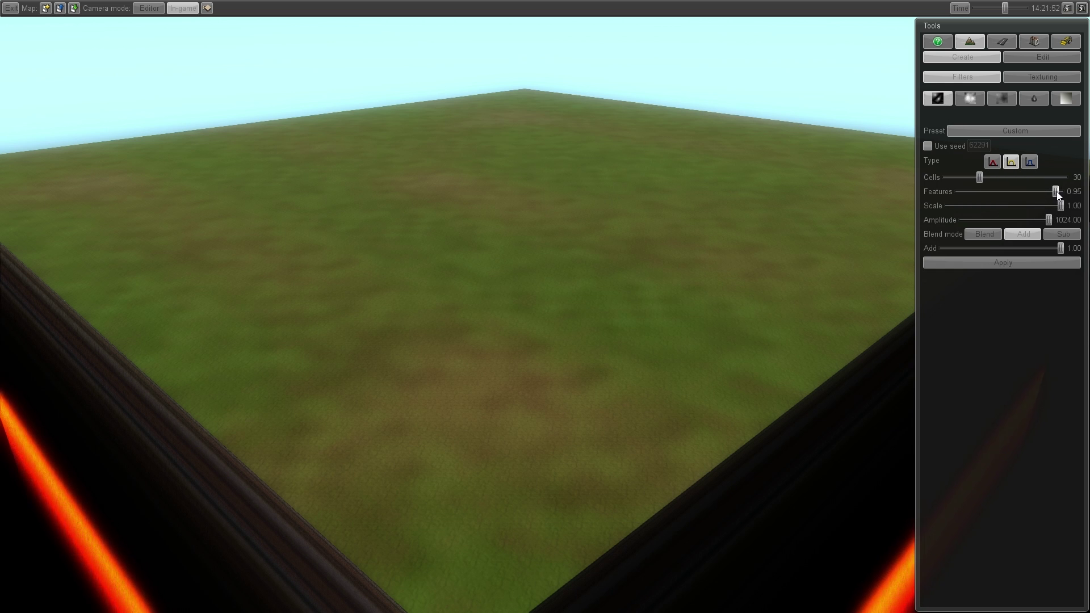
left_click(1007, 261)
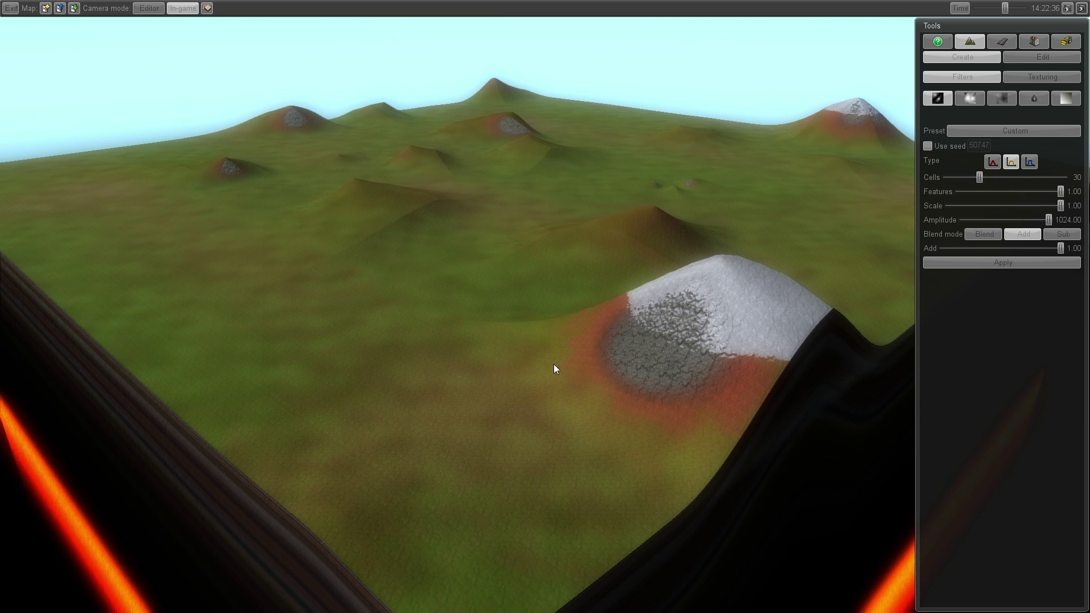
Step: Save the map under the existing file name Terrain Tutorial
left_click(74, 8)
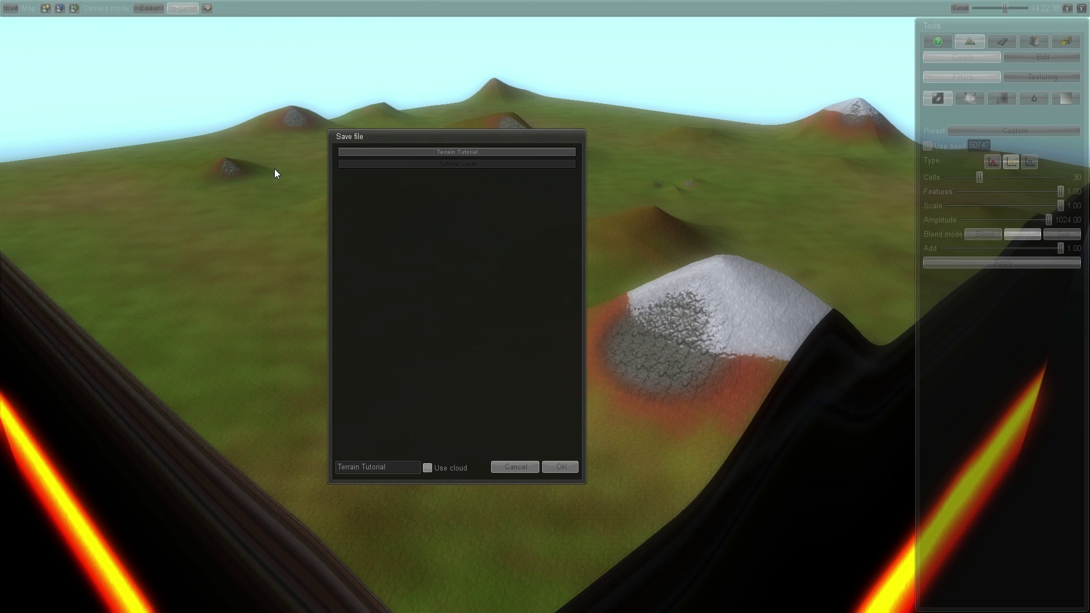
double_click(430, 150)
left_click(446, 313)
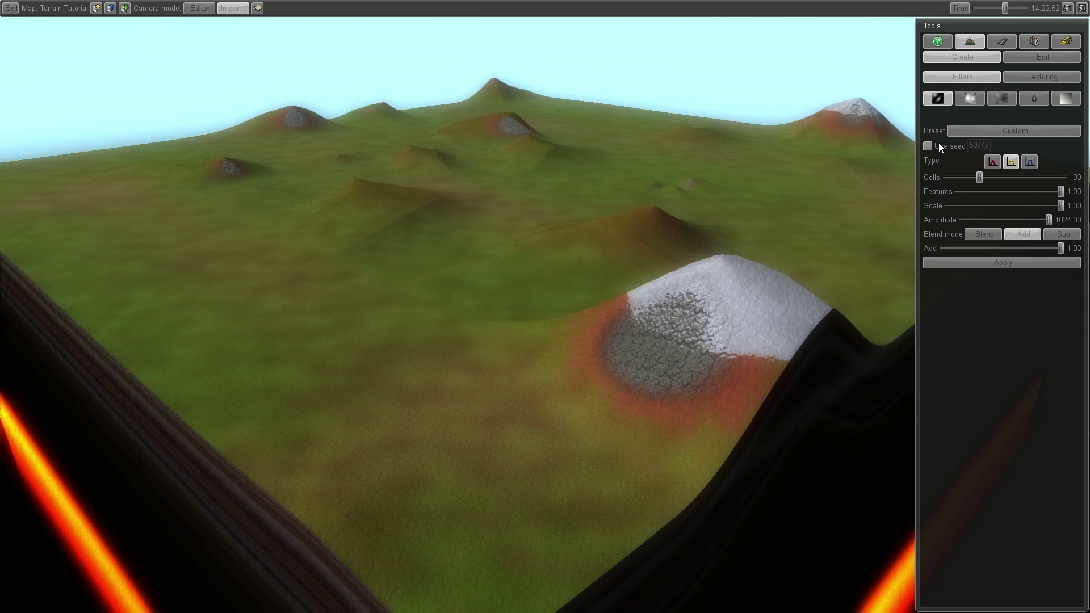
Step: Apply Perlin noise to the Voronoi hills with frequency 7, amplitude 240, 2 octaves and the blend mode Add
left_click(998, 97)
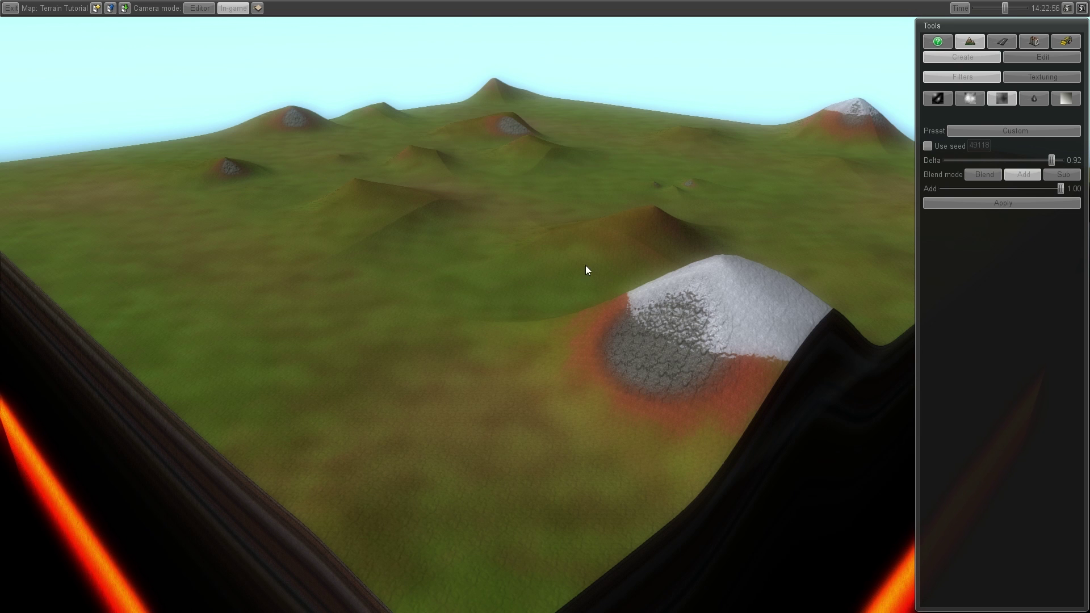
left_click(979, 101)
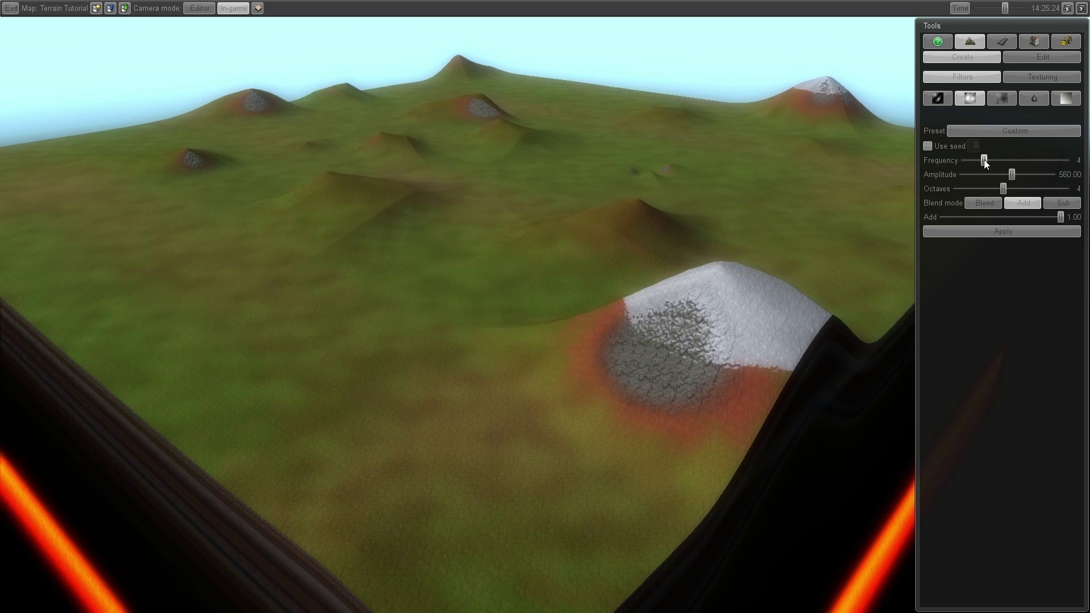
left_click_drag(1003, 189, 983, 177)
left_click(1008, 230)
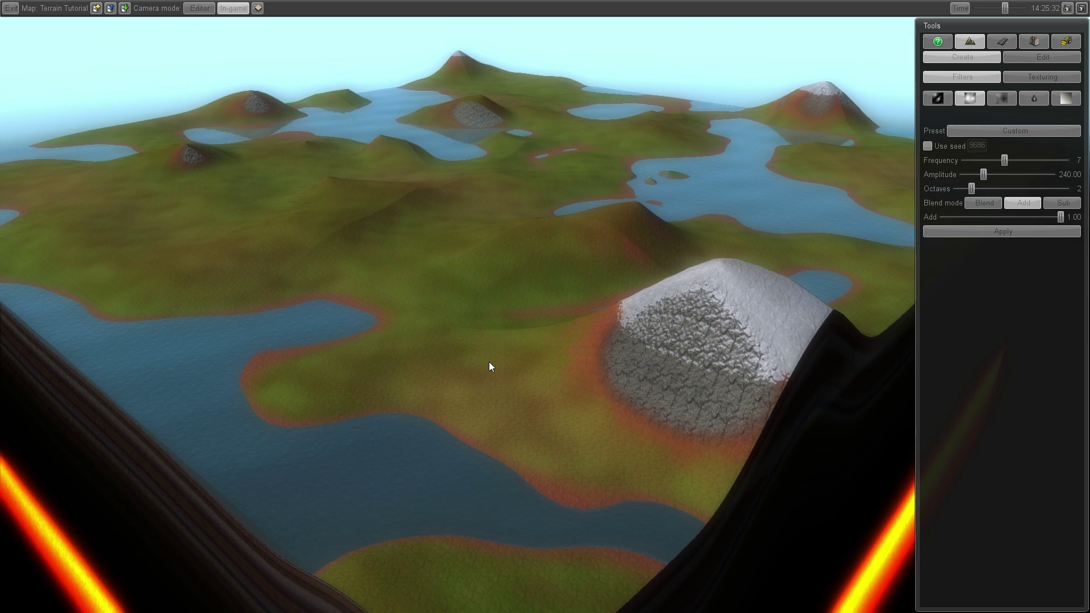
right_click_drag(490, 362, 511, 358)
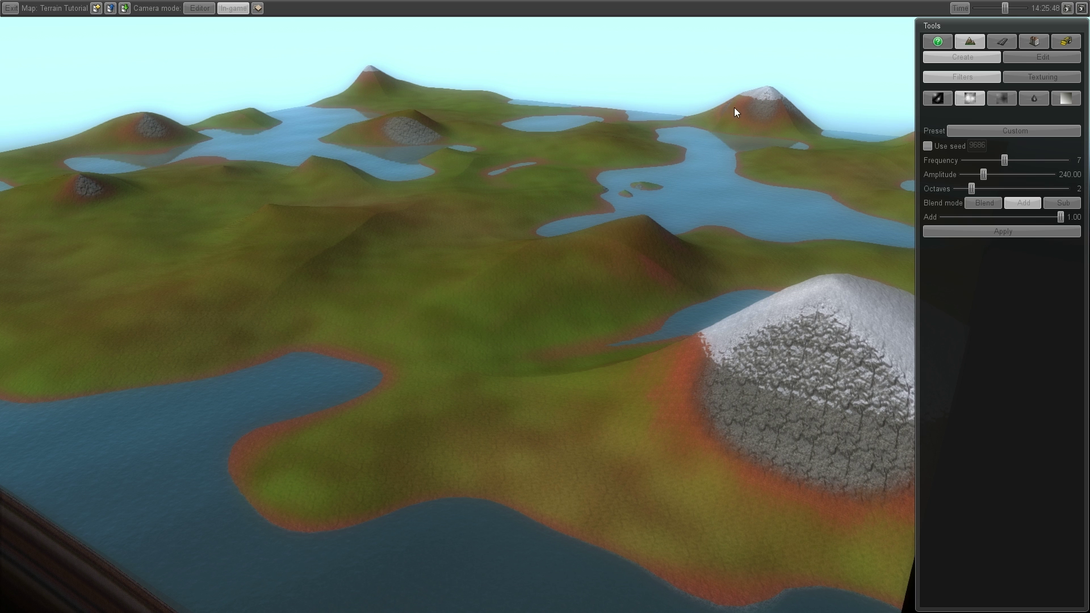
right_click_drag(734, 112, 545, 306)
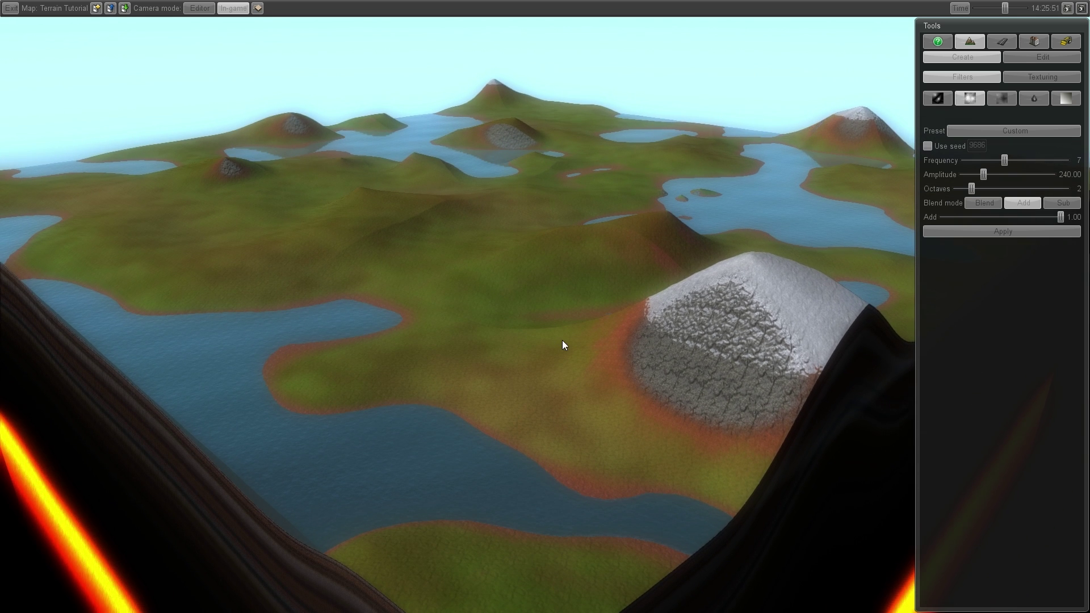
Step: Save the map with its new water areas, overwriting Terrain Tutorial
left_click(125, 8)
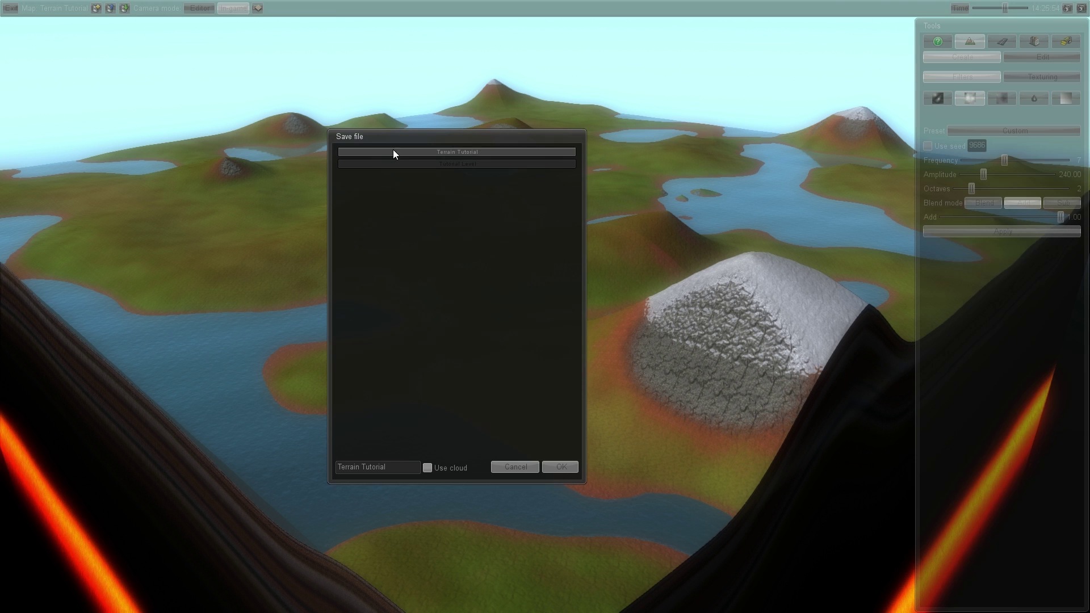
left_click(559, 466)
left_click(498, 315)
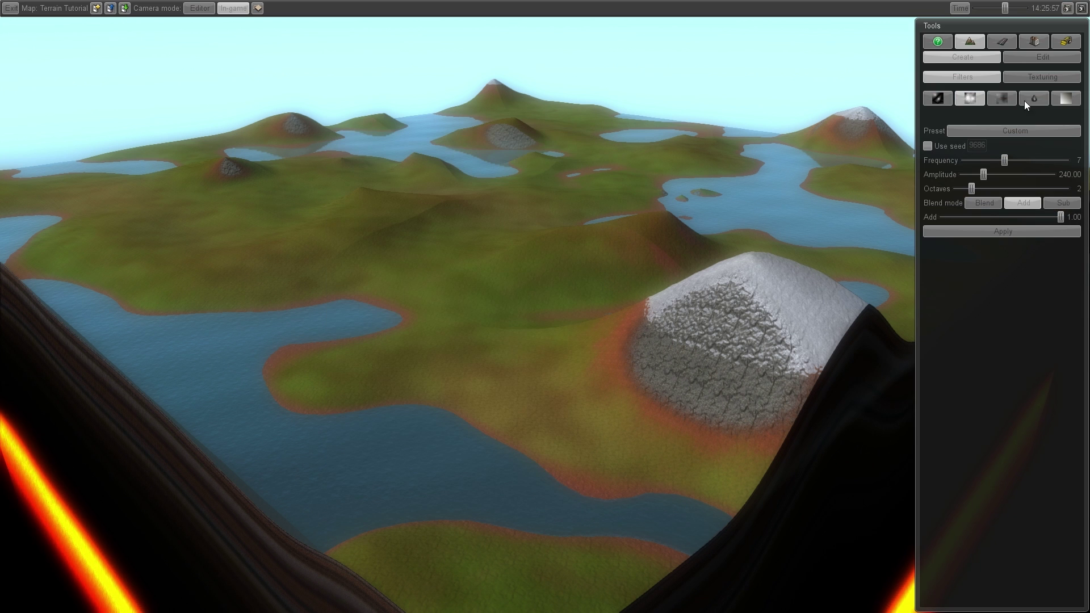
Step: Apply the Fractal filter to the terrain with delta 0.55 and the Sub blend mode at 0.68
left_click(1005, 97)
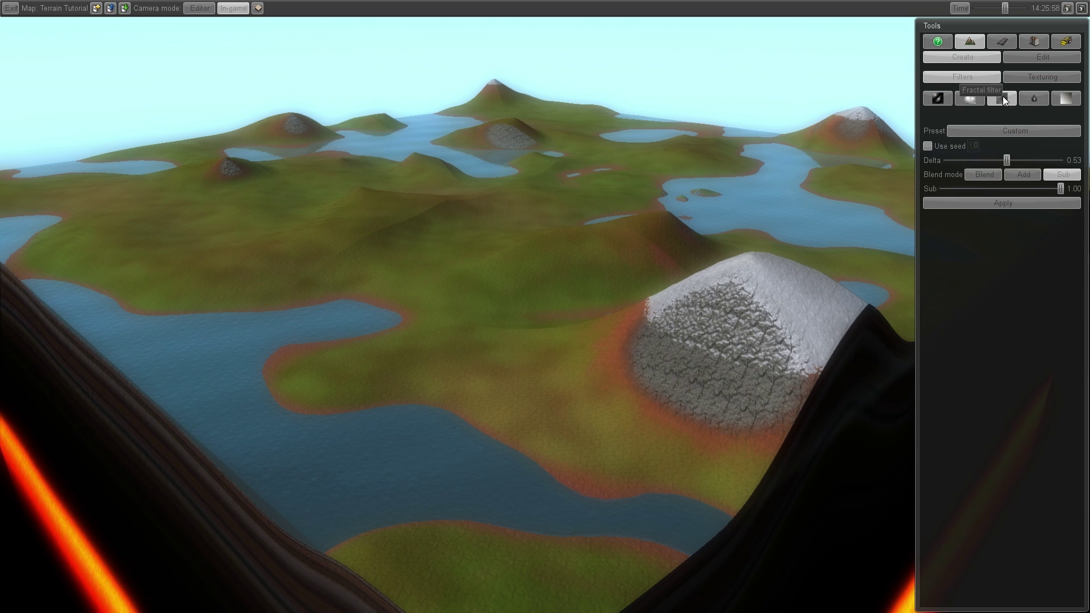
left_click_drag(1048, 187, 1026, 189)
left_click(1009, 156)
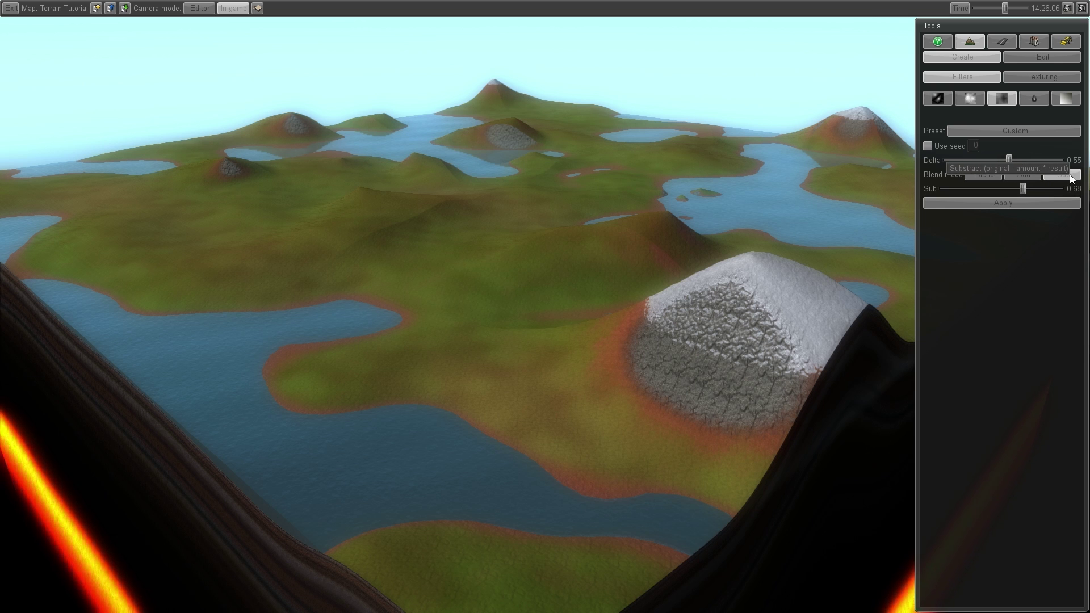
left_click(927, 205)
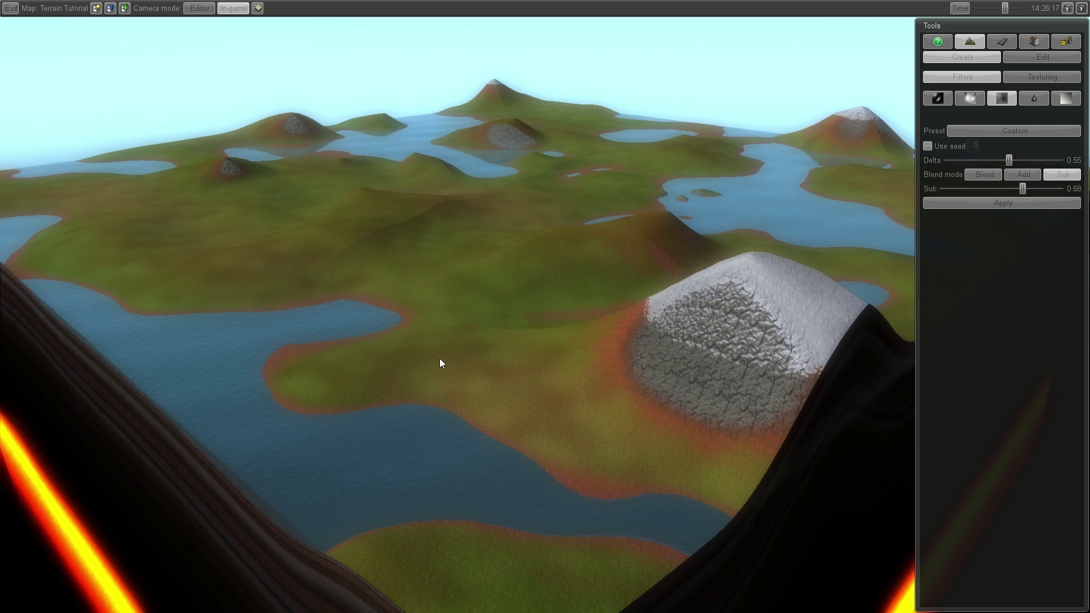
left_click(1023, 203)
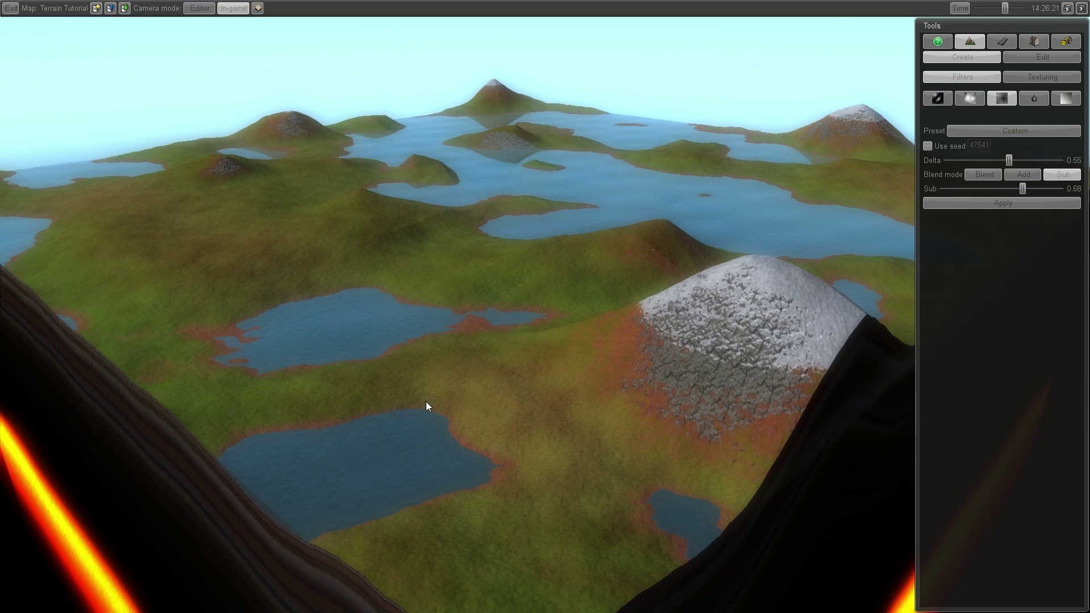
Step: Examine the shorelines, slopes and hills of the filtered terrain up close and from the overview
key("w")
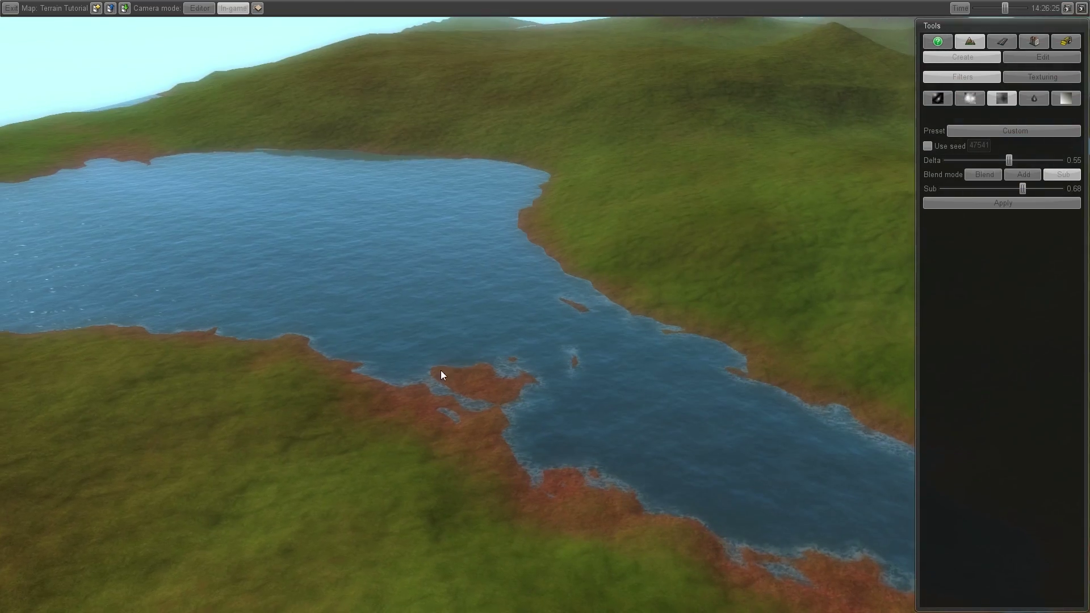
key("w")
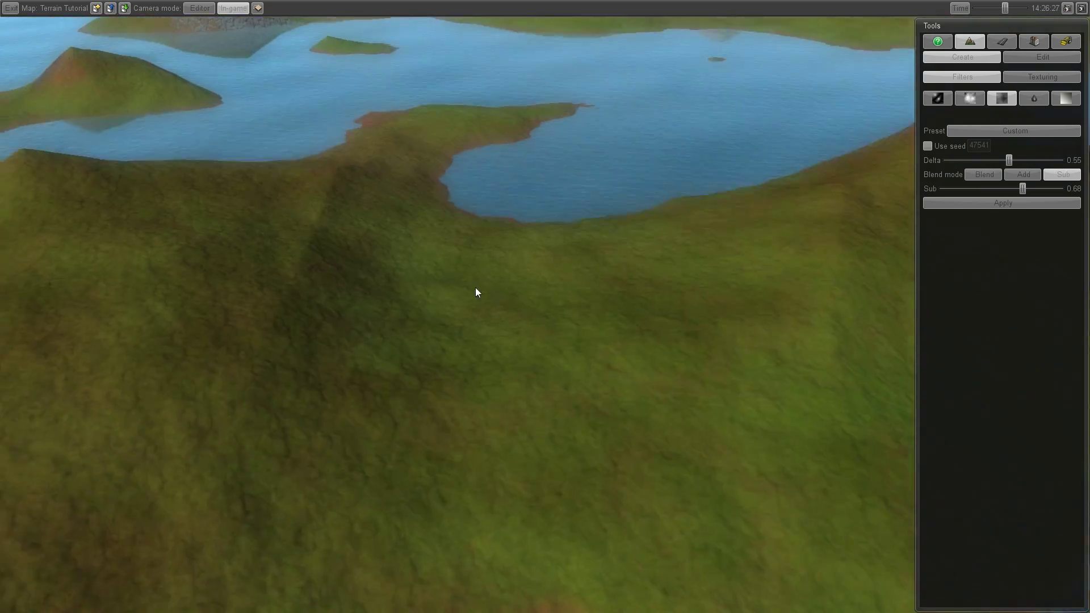
right_click_drag(476, 292, 352, 301)
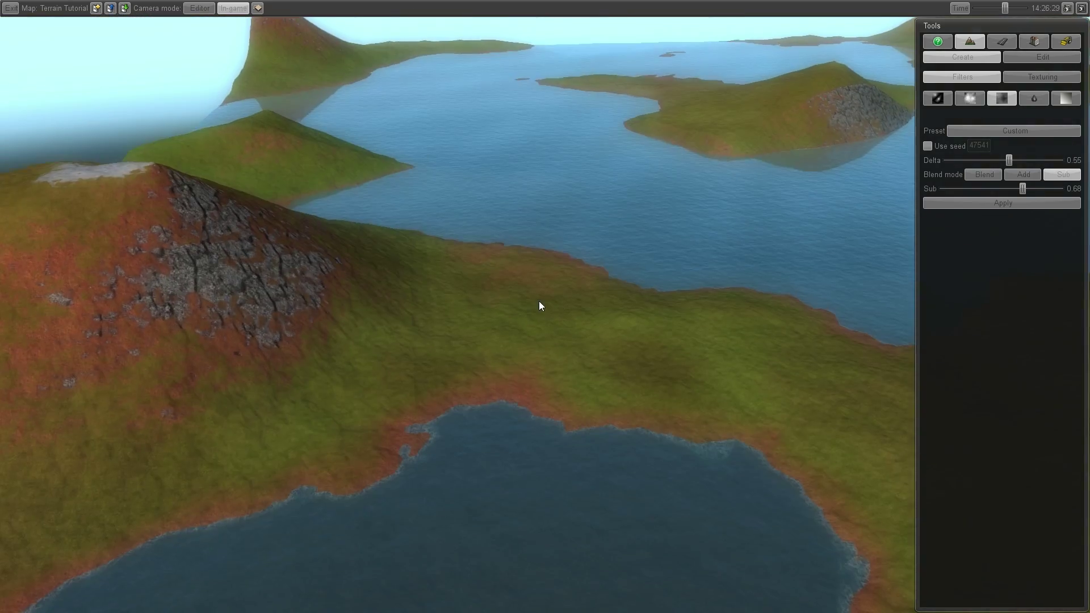
scroll(532, 300, "down", 5)
scroll(545, 306, "down", 5)
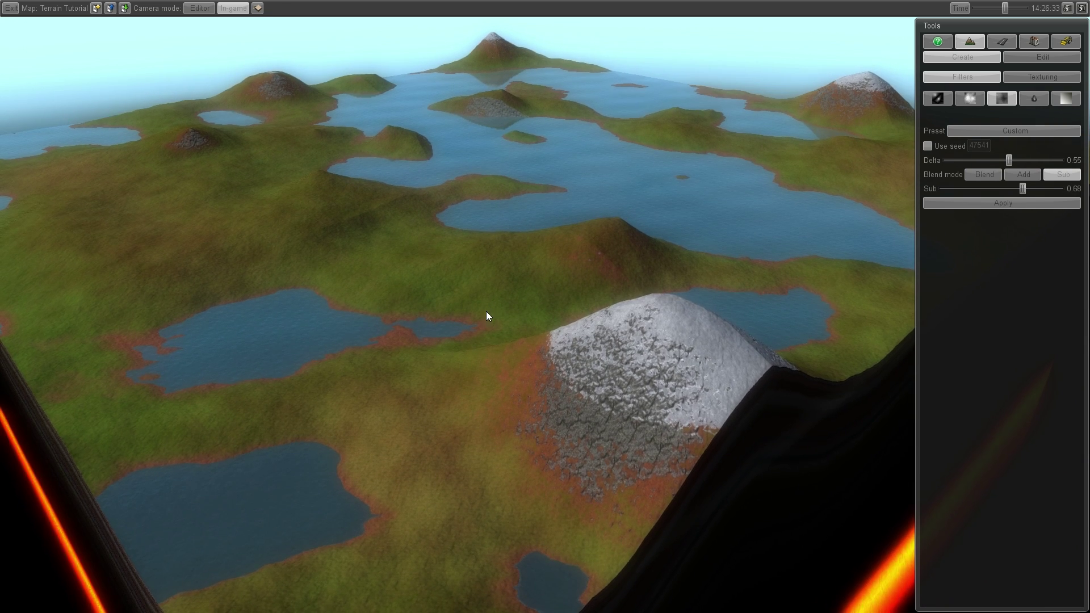
middle_click_drag(486, 314, 548, 339)
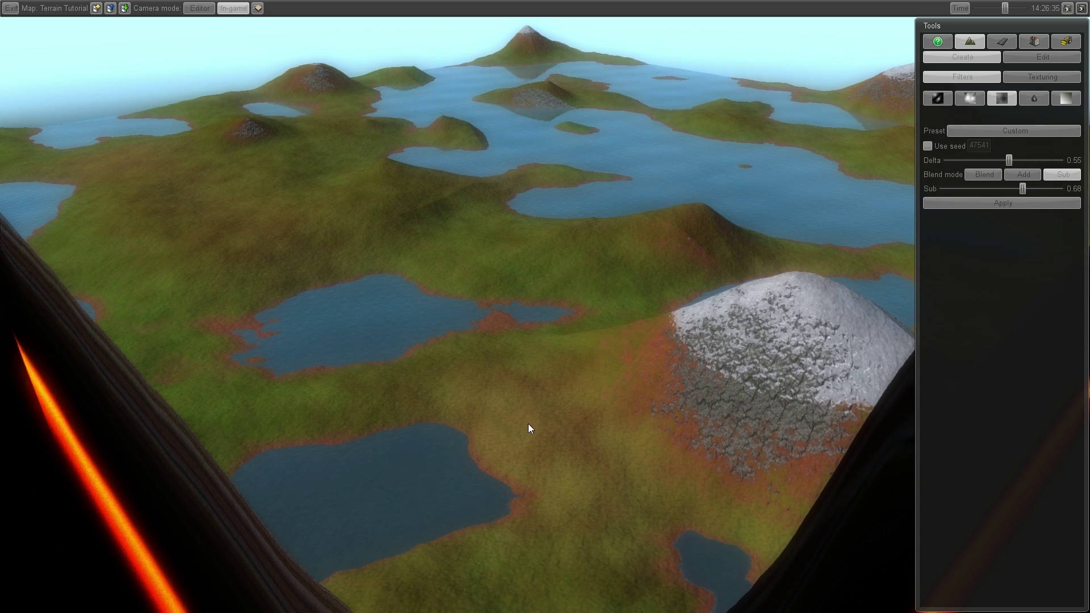
scroll(528, 427, "down", 2)
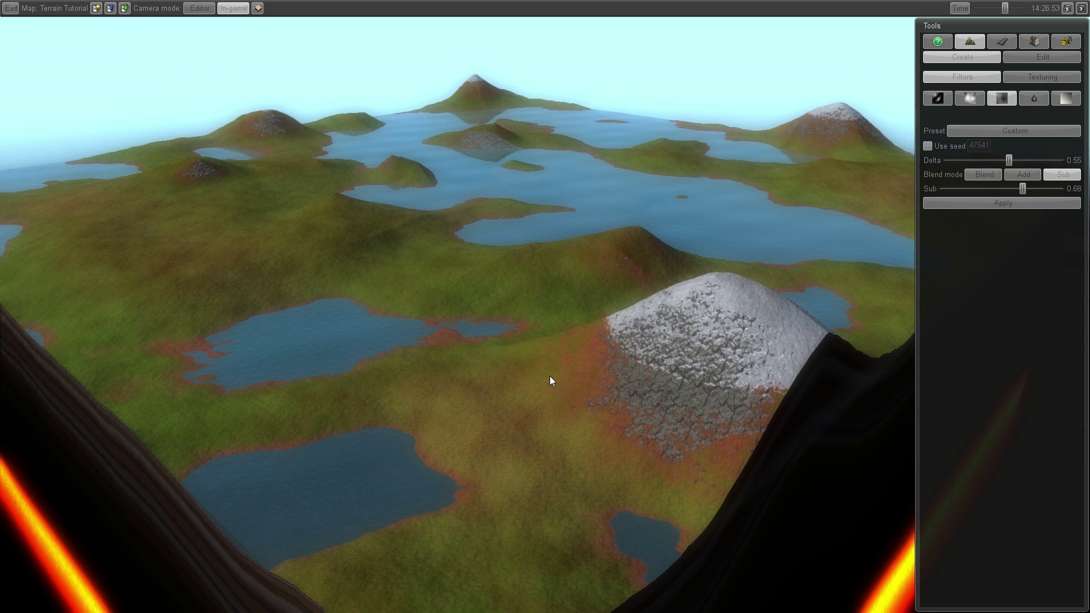
Step: Level ground along the lake shore to a target height of -24.74 with the terrain edit brush at size 59 and strength 0.78
left_click(1024, 54)
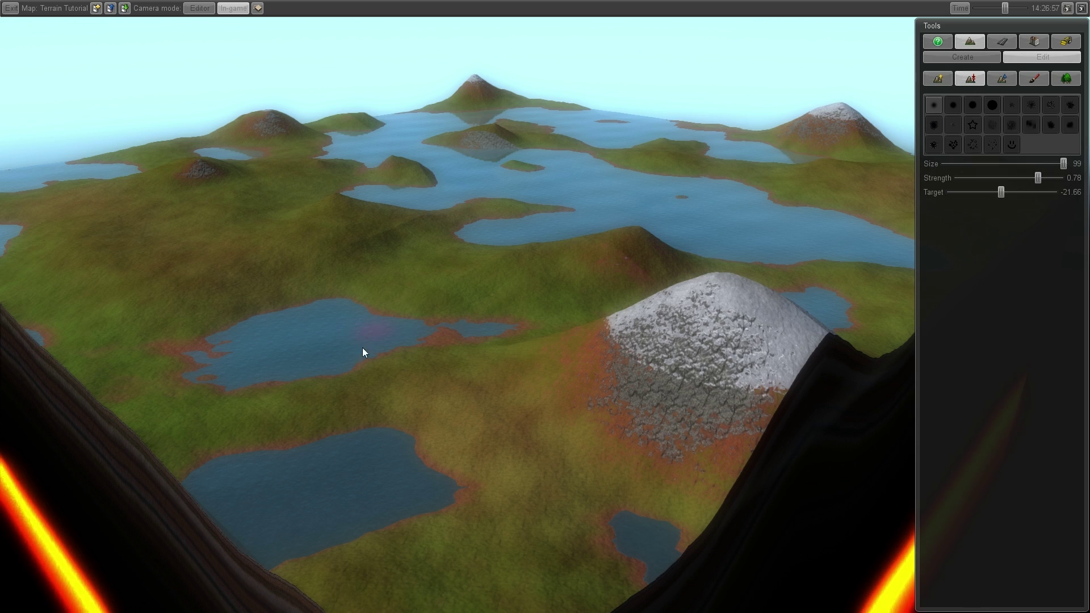
scroll(356, 368, "up", 6)
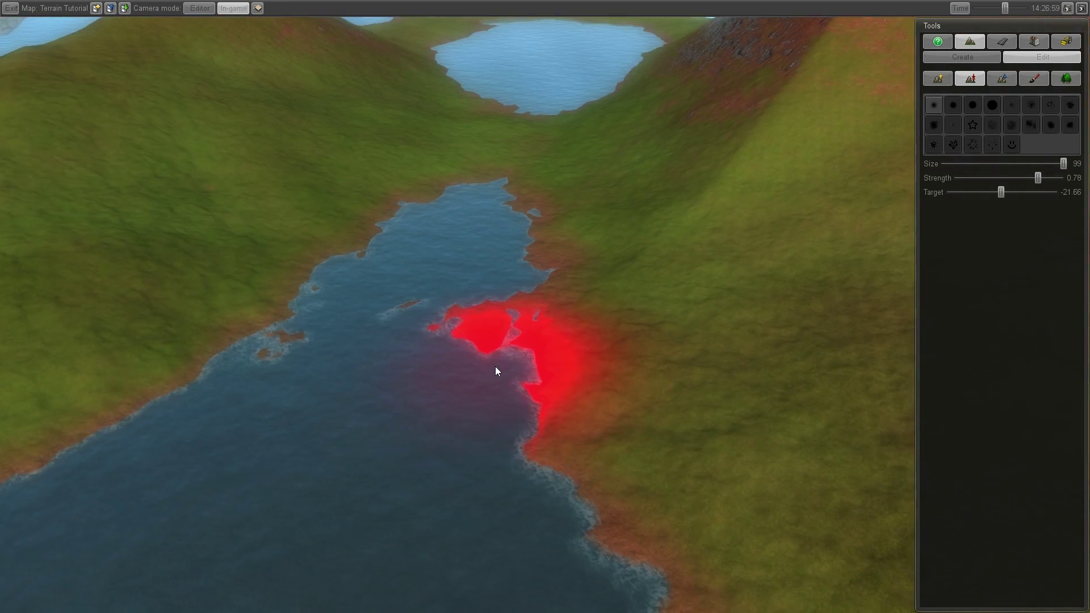
scroll(496, 371, "up", 3)
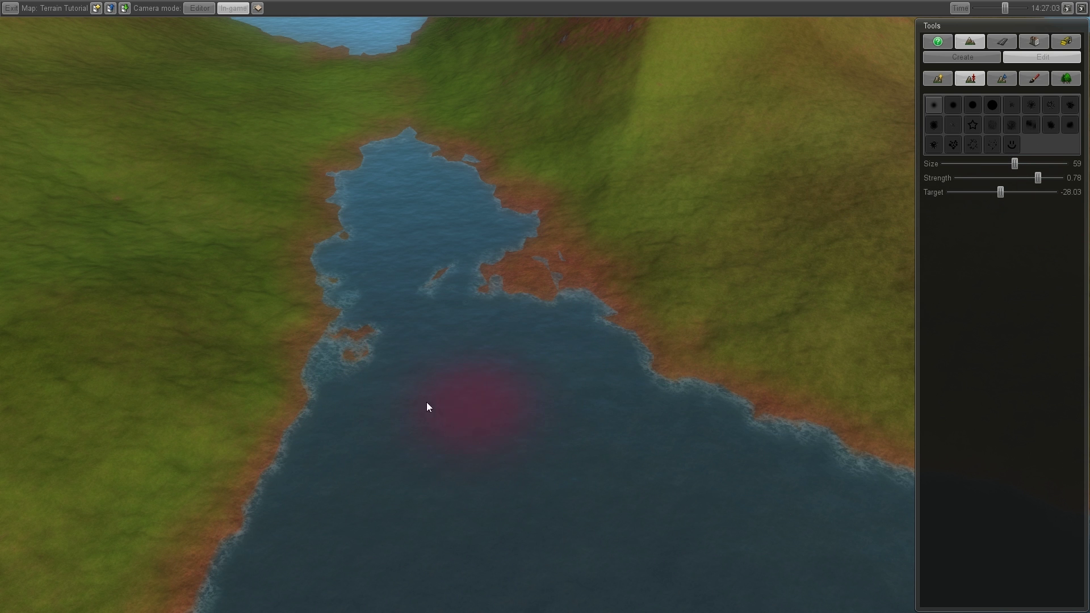
mouse_move(496, 402)
middle_mouse_down()
mouse_move(417, 397)
mouse_move(477, 333)
mouse_move(562, 284)
mouse_move(455, 412)
mouse_move(542, 310)
mouse_move(455, 397)
mouse_move(601, 438)
middle_mouse_up()
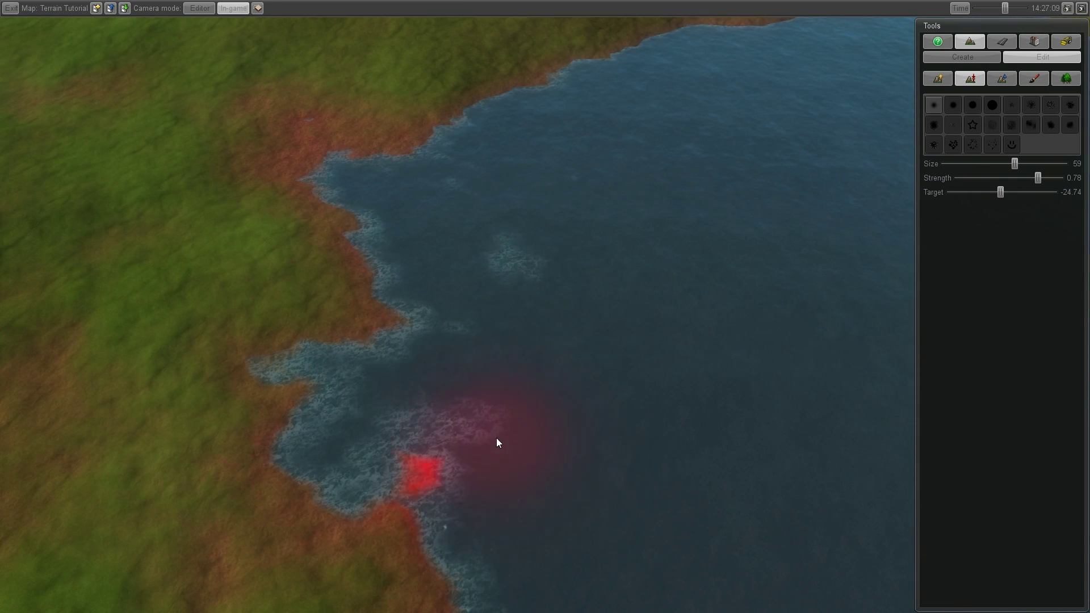
middle_click_drag(689, 292, 496, 436)
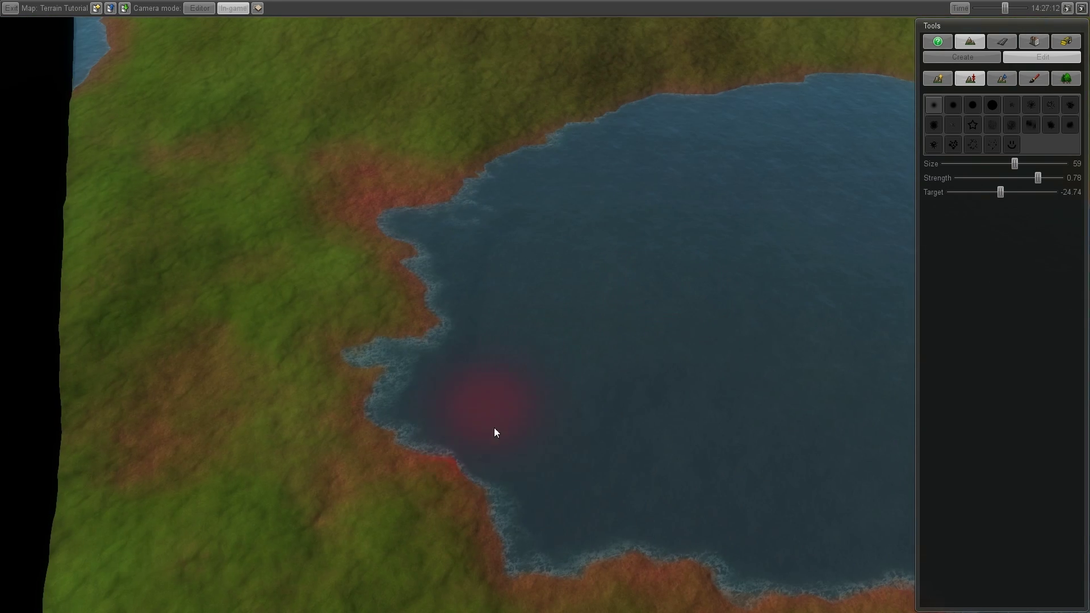
middle_click_drag(668, 381, 547, 306)
scroll(574, 350, "up", 5)
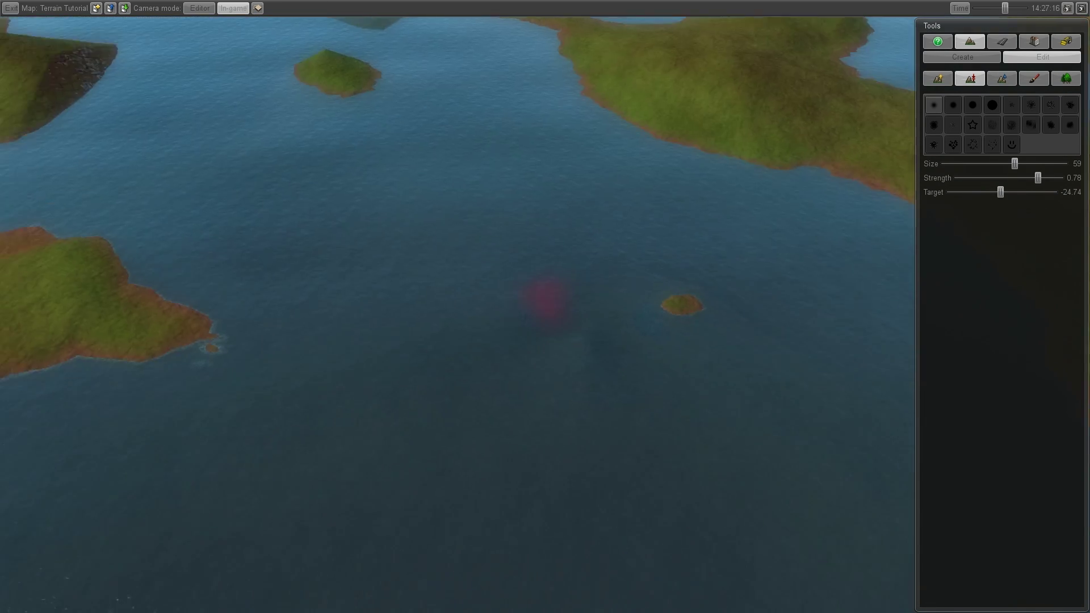
Step: Paint a flat, irregular island with several arms in the open water at a target height of -4.07
mouse_move(683, 370)
left_mouse_down()
mouse_move(594, 346)
mouse_move(602, 321)
mouse_move(612, 329)
mouse_move(529, 316)
left_mouse_up()
mouse_move(411, 369)
left_mouse_down()
mouse_move(507, 340)
mouse_move(445, 356)
mouse_move(415, 382)
mouse_move(538, 343)
mouse_move(378, 327)
mouse_move(330, 244)
mouse_move(378, 315)
mouse_move(476, 351)
mouse_move(360, 314)
mouse_move(372, 223)
mouse_move(394, 326)
mouse_move(468, 203)
mouse_move(416, 269)
mouse_move(421, 211)
mouse_move(380, 199)
mouse_move(453, 342)
mouse_move(555, 277)
mouse_move(566, 227)
mouse_move(478, 264)
mouse_move(335, 298)
mouse_move(367, 337)
mouse_move(485, 237)
mouse_move(516, 261)
mouse_move(428, 224)
mouse_move(411, 173)
mouse_move(465, 239)
mouse_move(445, 224)
mouse_move(442, 192)
mouse_move(529, 244)
mouse_move(521, 315)
mouse_move(608, 299)
mouse_move(471, 305)
mouse_move(510, 386)
mouse_move(607, 359)
mouse_move(517, 349)
mouse_move(508, 288)
left_mouse_up()
middle_click_drag(687, 343, 550, 309)
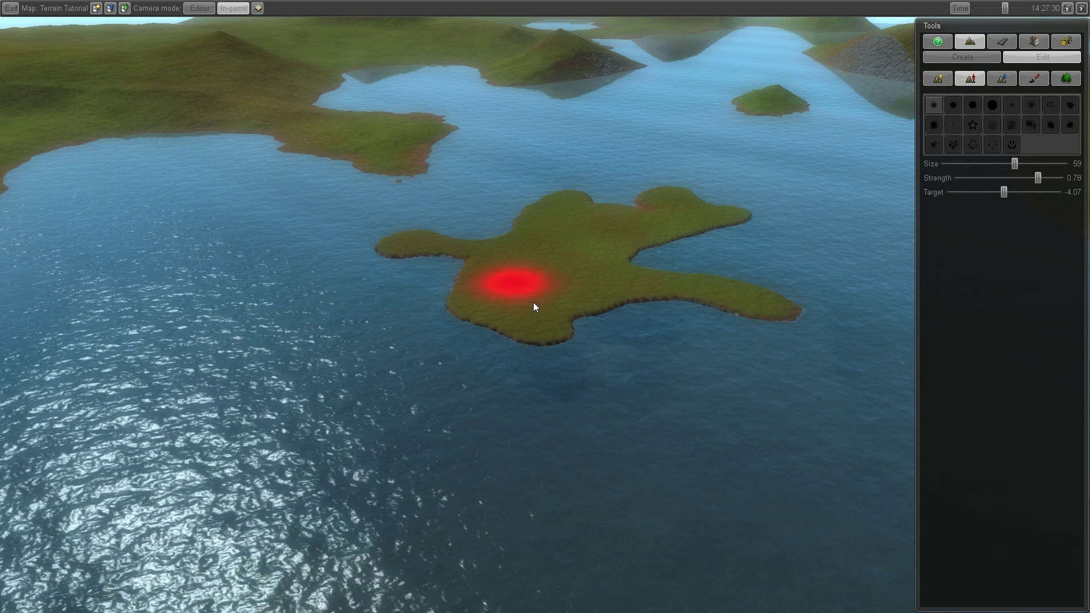
Step: Roughen the flat island with a textured elevation brush at size 81 and strength 0.19, painting rocky bumps across its centre and long arm
left_click(938, 79)
mouse_move(1038, 178)
left_mouse_down()
mouse_move(976, 178)
mouse_move(1023, 163)
left_mouse_up()
left_click(952, 142)
mouse_move(619, 297)
left_mouse_down()
mouse_move(535, 292)
mouse_move(538, 261)
mouse_move(571, 256)
mouse_move(549, 304)
mouse_move(546, 246)
mouse_move(635, 229)
mouse_move(548, 290)
mouse_move(596, 245)
left_mouse_up()
left_click(1004, 122)
mouse_move(517, 278)
left_mouse_down()
mouse_move(583, 267)
mouse_move(478, 278)
mouse_move(770, 307)
left_mouse_up()
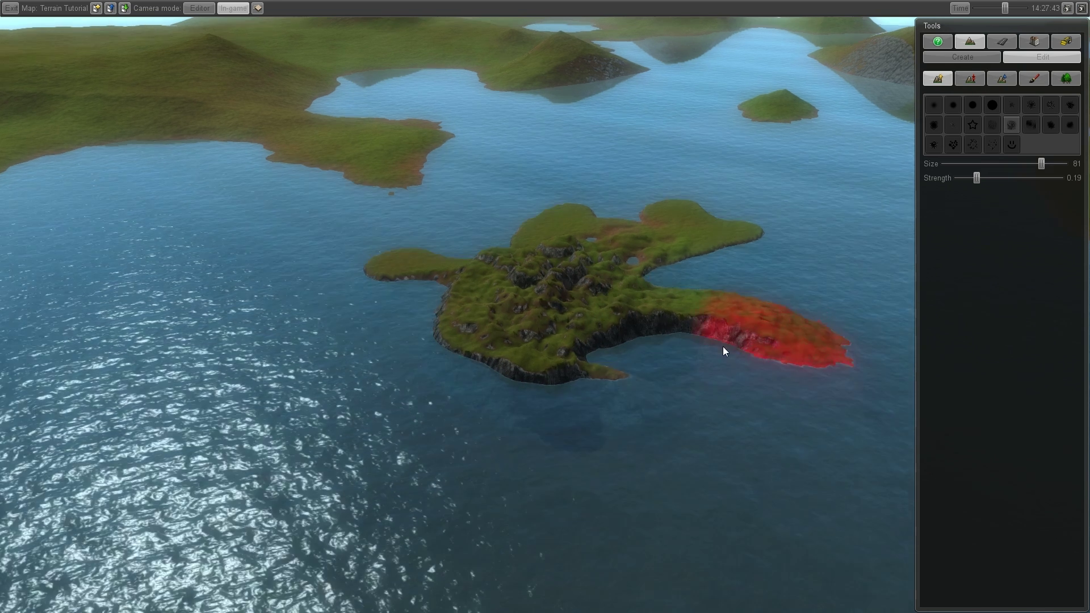